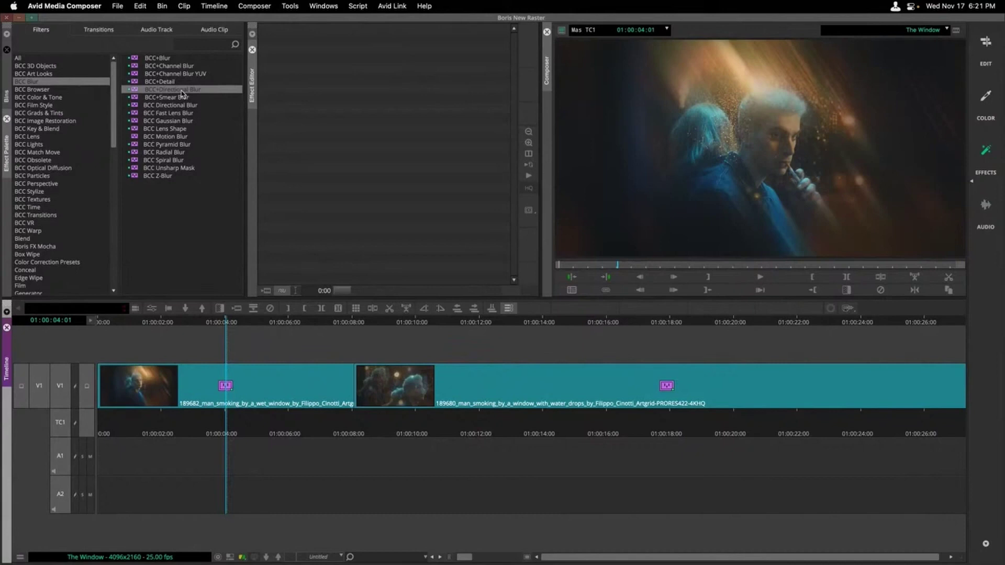
Apply the BCC+Directional Blur effect to the first clip on V1 and launch its FX Editor
{"action": "left_click", "coordinate": [135, 92]}
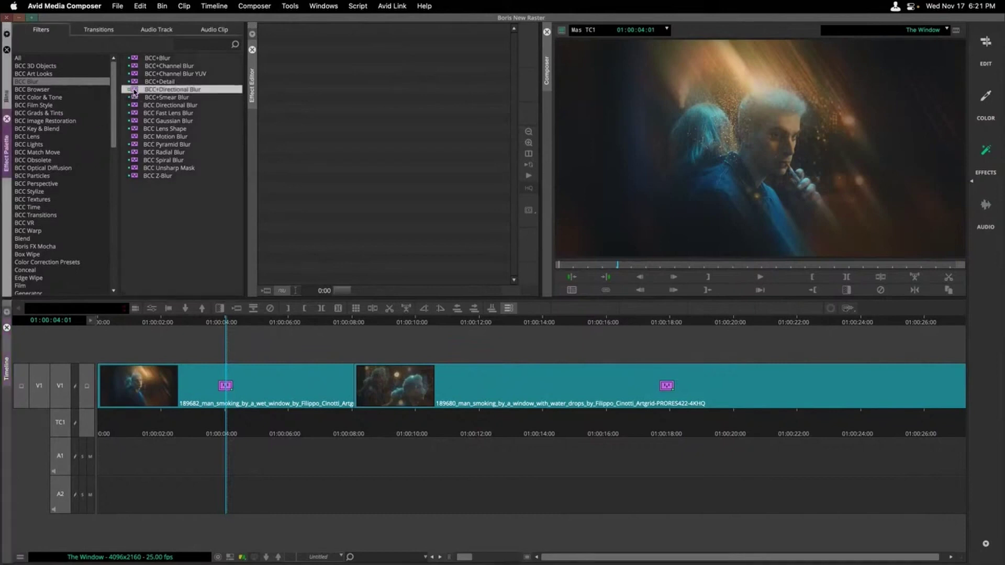
{"action": "left_click_drag", "start_coordinate": [134, 93], "coordinate": [214, 391]}
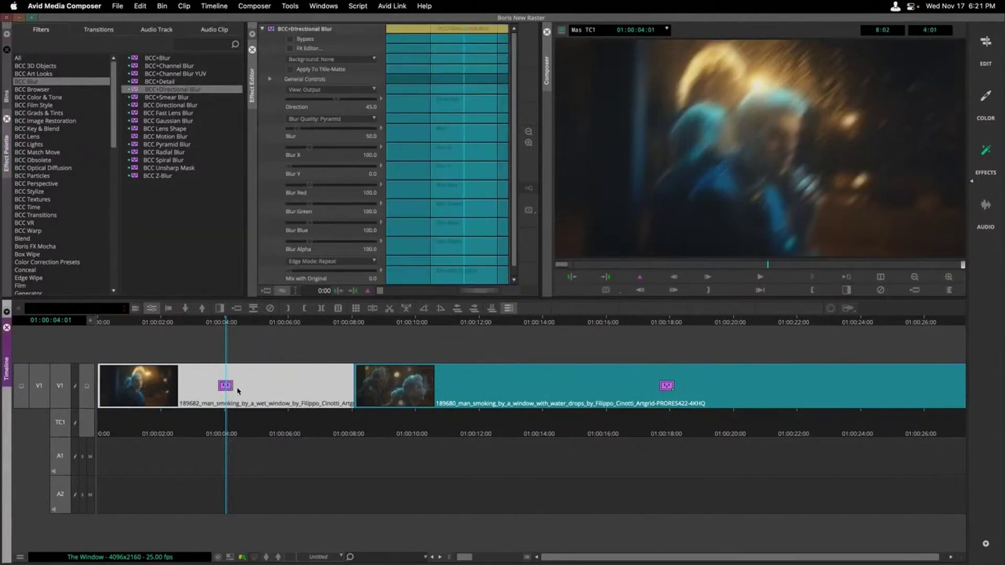
{"action": "left_click", "coordinate": [291, 51]}
{"action": "left_click", "coordinate": [292, 52]}
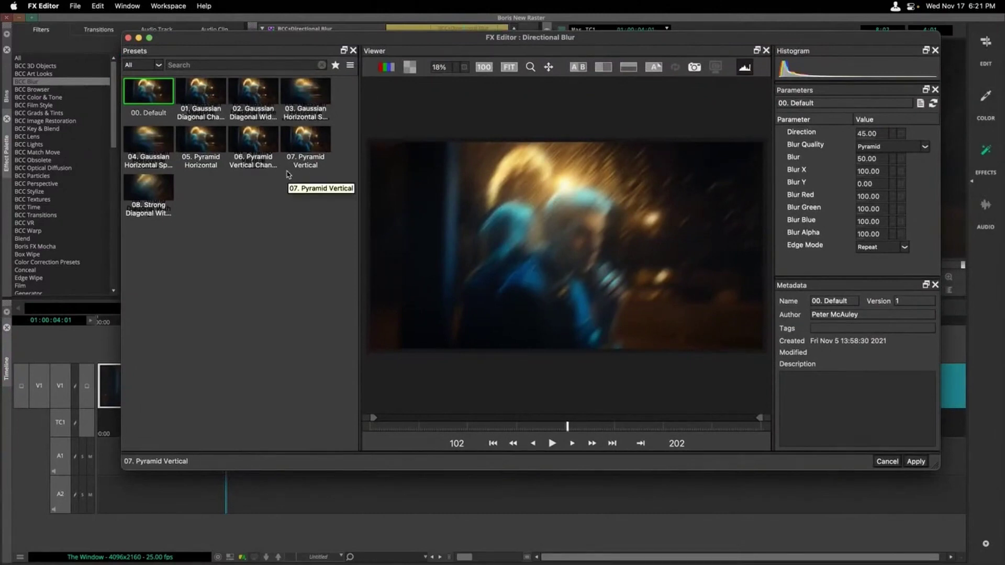
Try several Directional Blur presets and apply the 08. Strong Diagonal With Y preset to the clip
{"action": "left_click", "coordinate": [196, 97]}
{"action": "left_click", "coordinate": [253, 99]}
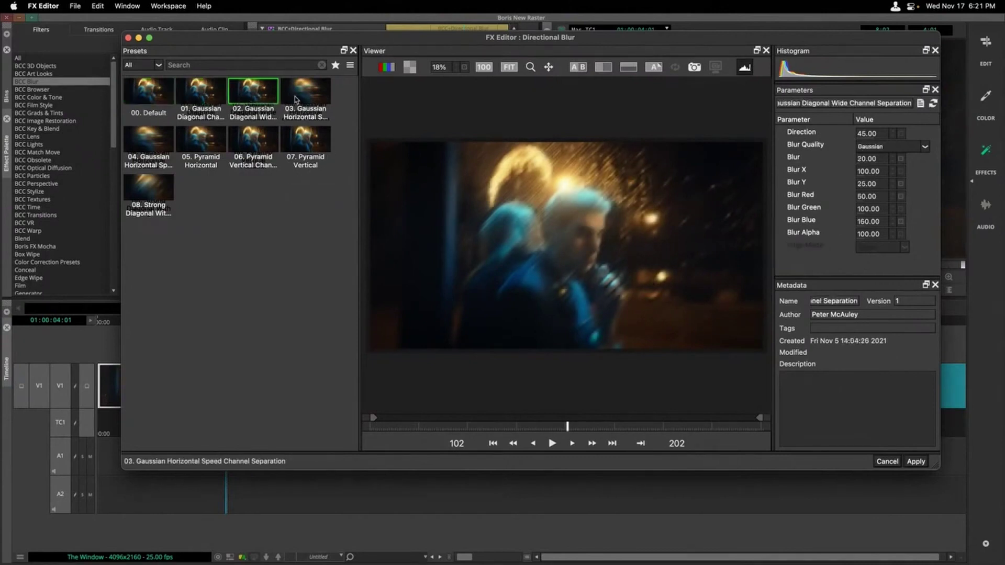
{"action": "left_click", "coordinate": [302, 98]}
{"action": "left_click", "coordinate": [310, 153]}
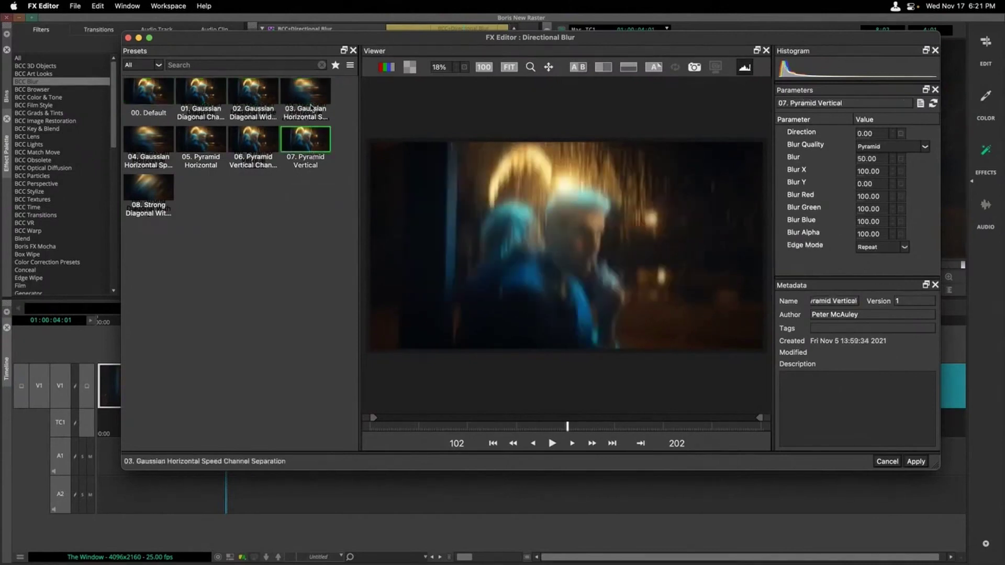
{"action": "left_click", "coordinate": [312, 101]}
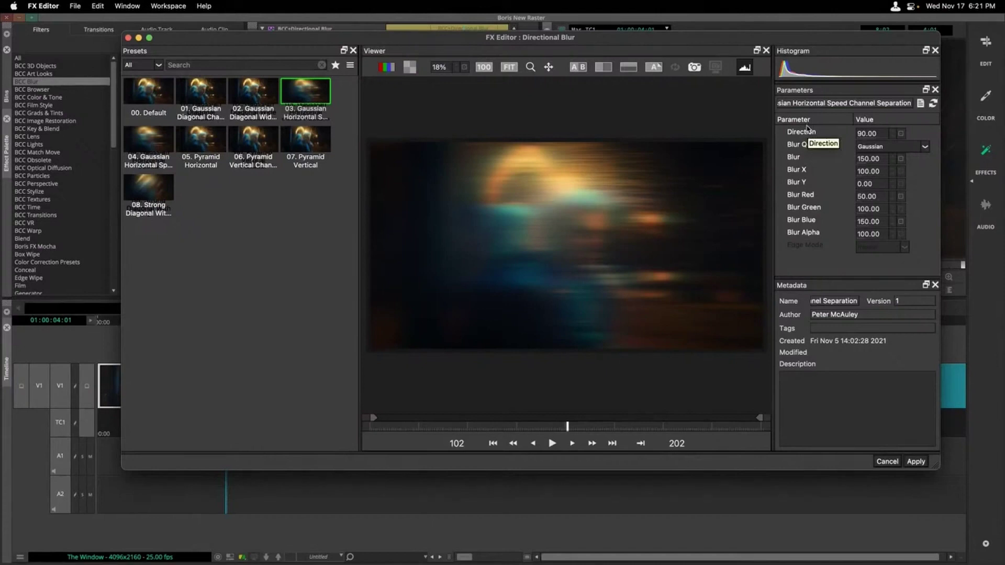
{"action": "left_click", "coordinate": [152, 184]}
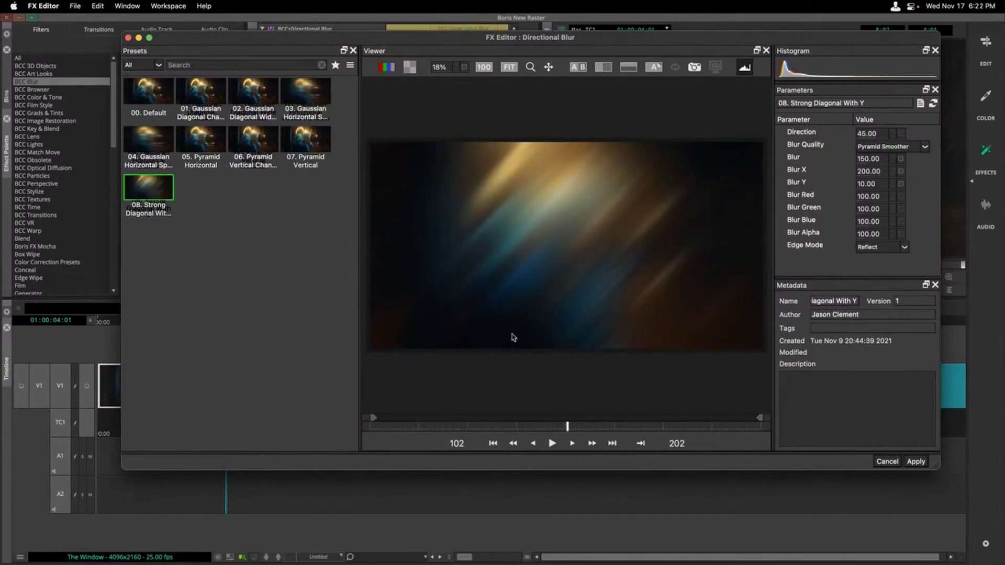
{"action": "left_click", "coordinate": [920, 463]}
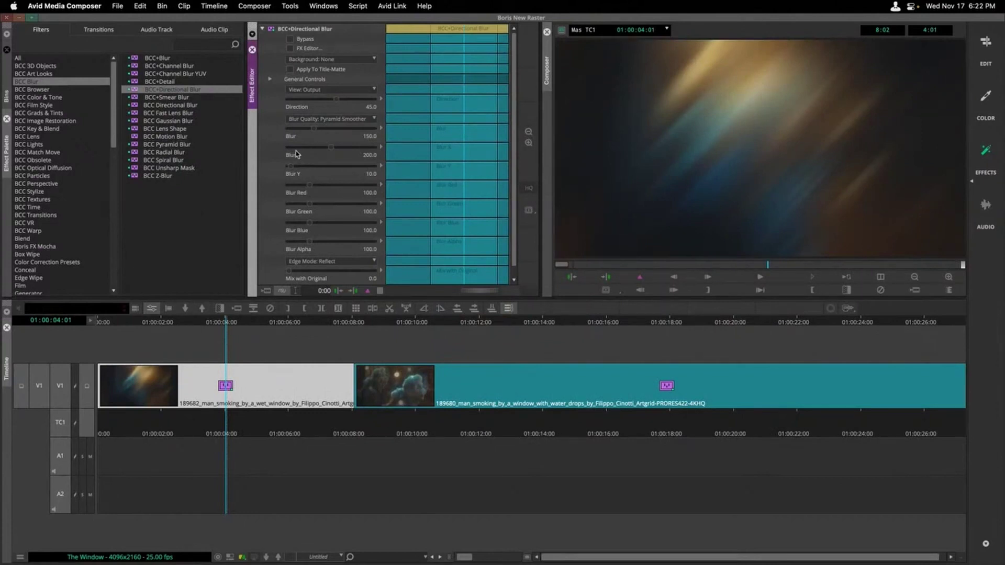
Set the directional blur's Blur Y to 0, Blur X to about 225 and Blur to 190
{"action": "left_click_drag", "start_coordinate": [292, 166], "coordinate": [272, 169]}
{"action": "left_click_drag", "start_coordinate": [330, 148], "coordinate": [319, 131]}
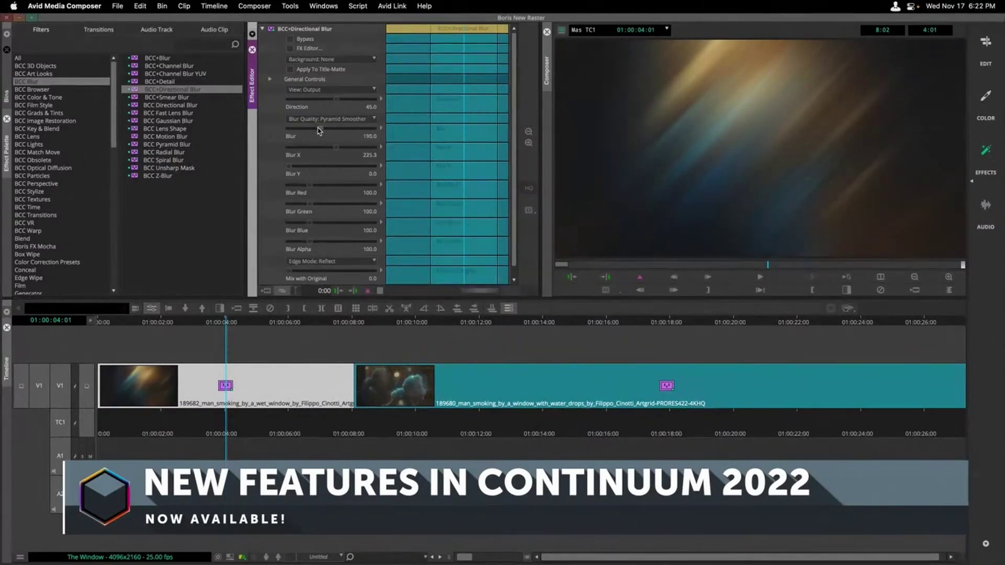
Expand the directional blur's Pixel Chooser group and set PixelChooser to On
{"action": "scroll", "coordinate": [513, 168], "scroll_direction": "down", "scroll_amount": 1}
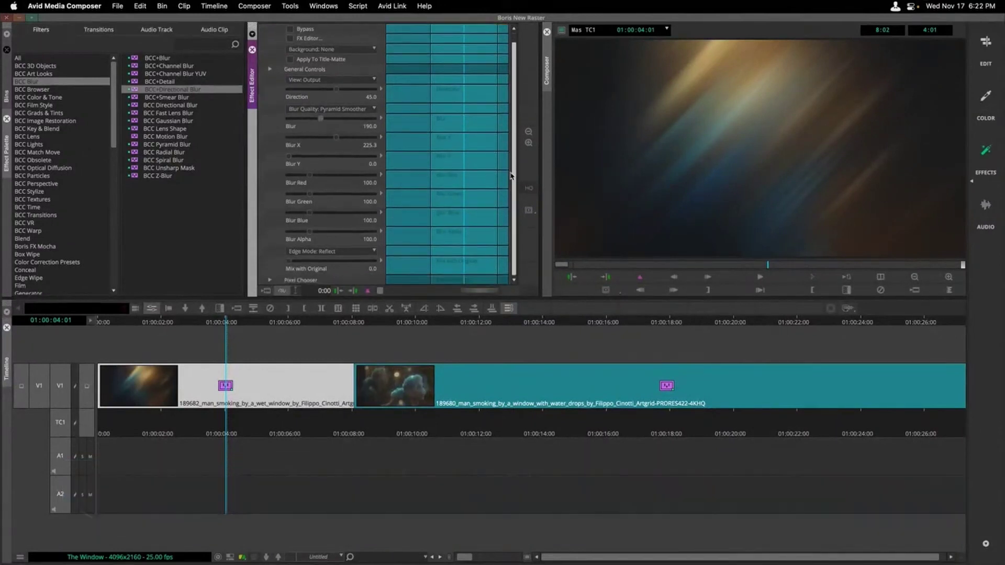
{"action": "left_click", "coordinate": [270, 283]}
{"action": "left_click_drag", "start_coordinate": [514, 234], "coordinate": [510, 293]}
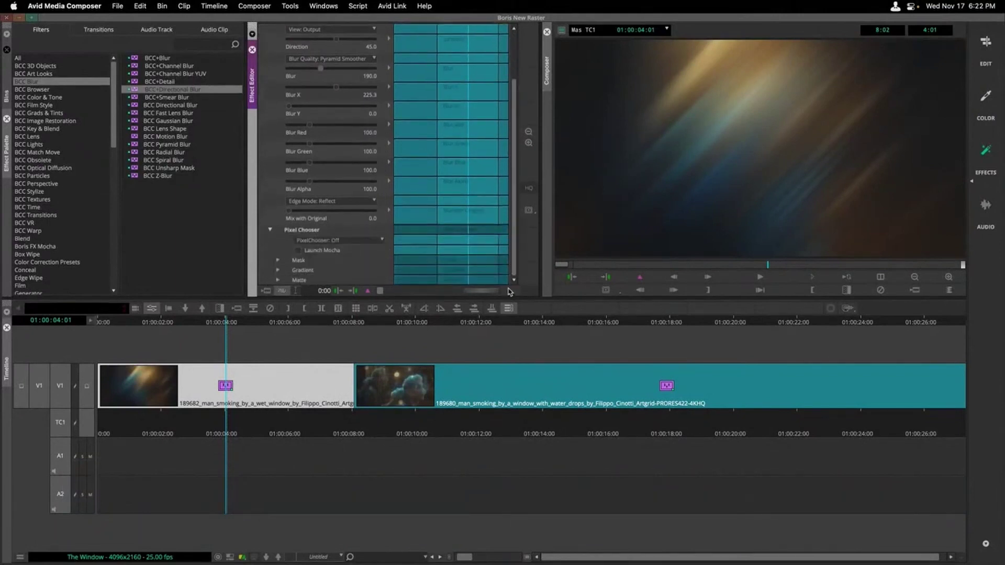
{"action": "left_click", "coordinate": [354, 241]}
{"action": "left_click", "coordinate": [343, 267]}
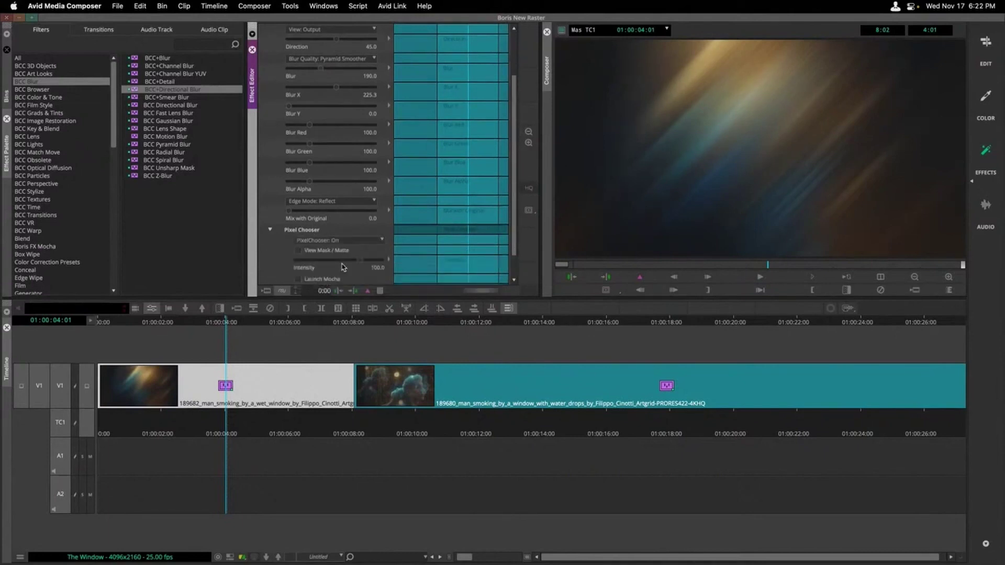
Expand the Pixel Chooser's Mask settings and set the mask shape to Ellipse
{"action": "scroll", "coordinate": [276, 262], "scroll_direction": "down", "scroll_amount": 1}
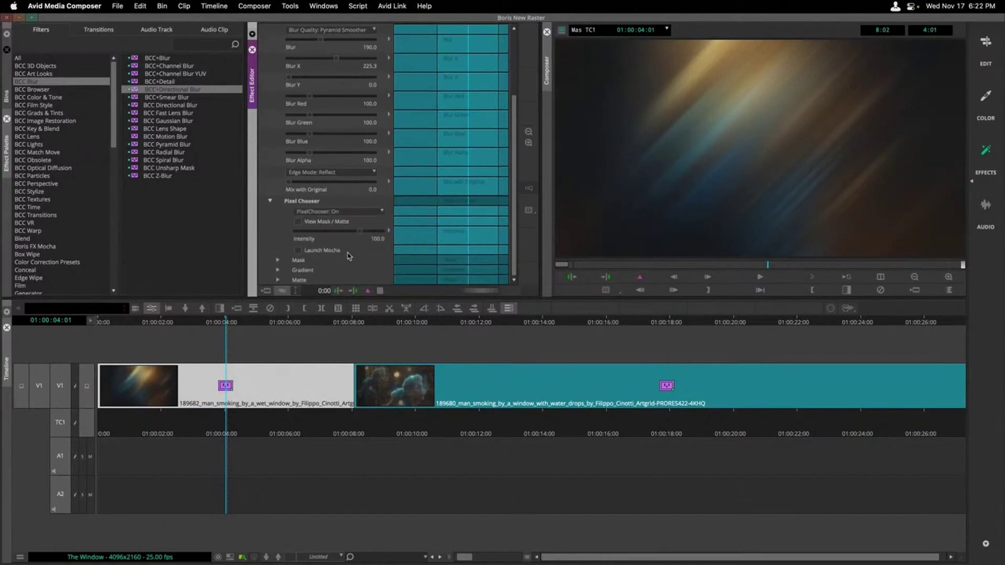
{"action": "left_click", "coordinate": [277, 260]}
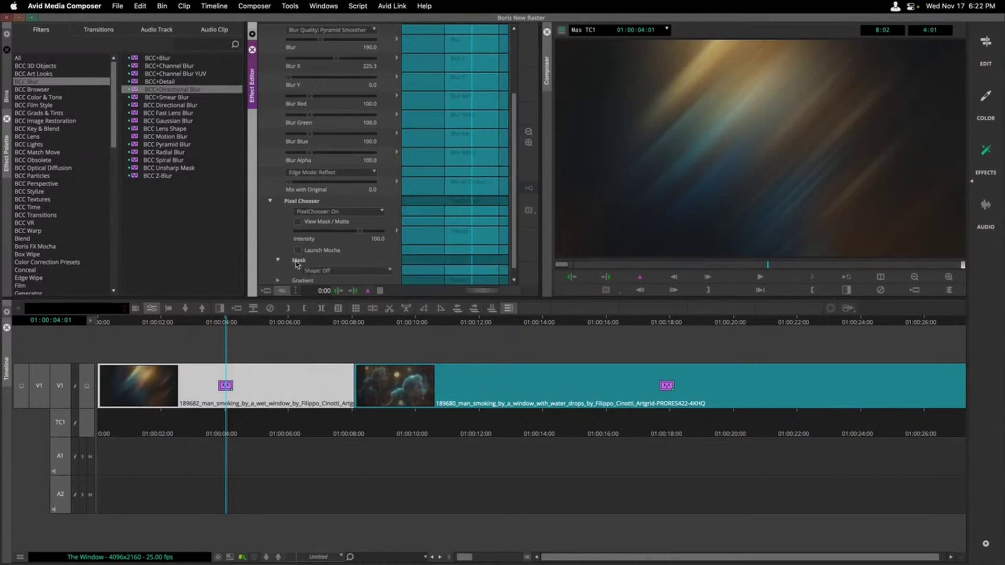
{"action": "left_click", "coordinate": [349, 270]}
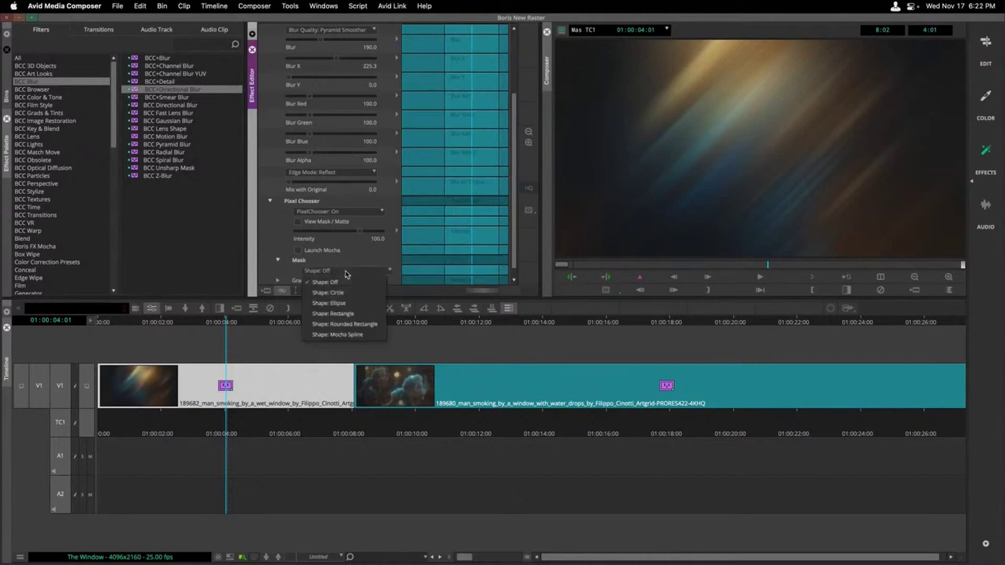
{"action": "left_click", "coordinate": [357, 304]}
{"action": "left_click_drag", "start_coordinate": [516, 190], "coordinate": [514, 261]}
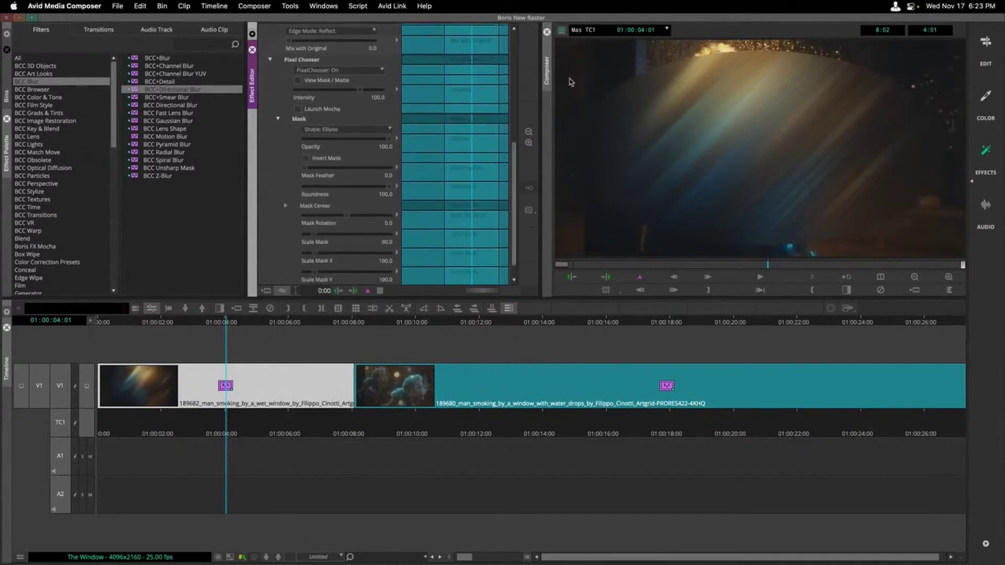
Invert the ellipse mask, rotate it to about 41, reduce its scale and set Mask Feather to 281
{"action": "left_click", "coordinate": [305, 159]}
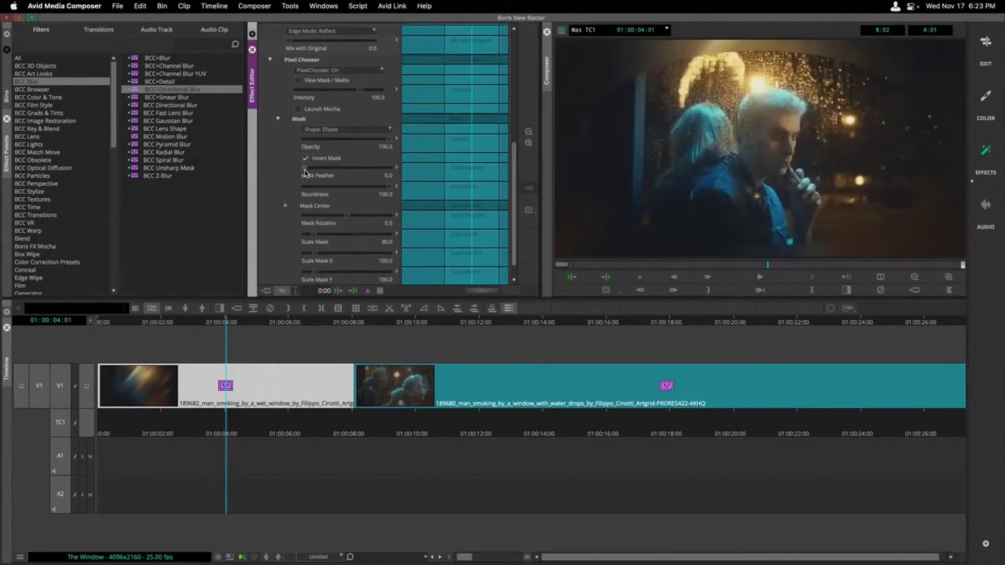
{"action": "left_click_drag", "start_coordinate": [305, 168], "coordinate": [321, 168]}
{"action": "mouse_move", "coordinate": [347, 215]}
{"action": "left_mouse_down"}
{"action": "mouse_move", "coordinate": [337, 219]}
{"action": "mouse_move", "coordinate": [355, 218]}
{"action": "mouse_move", "coordinate": [311, 234]}
{"action": "mouse_move", "coordinate": [351, 219]}
{"action": "left_mouse_up"}
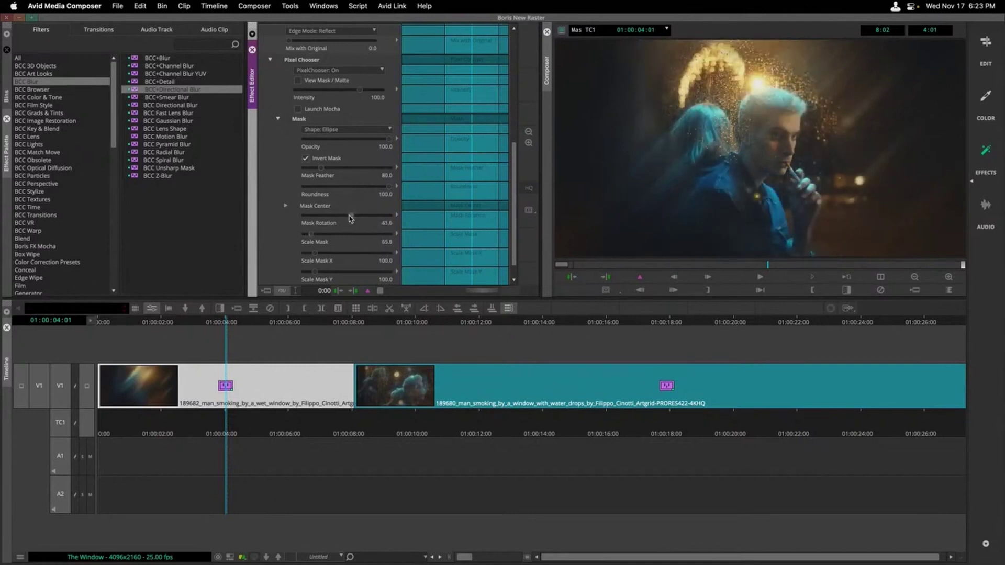
{"action": "left_click_drag", "start_coordinate": [336, 171], "coordinate": [367, 170]}
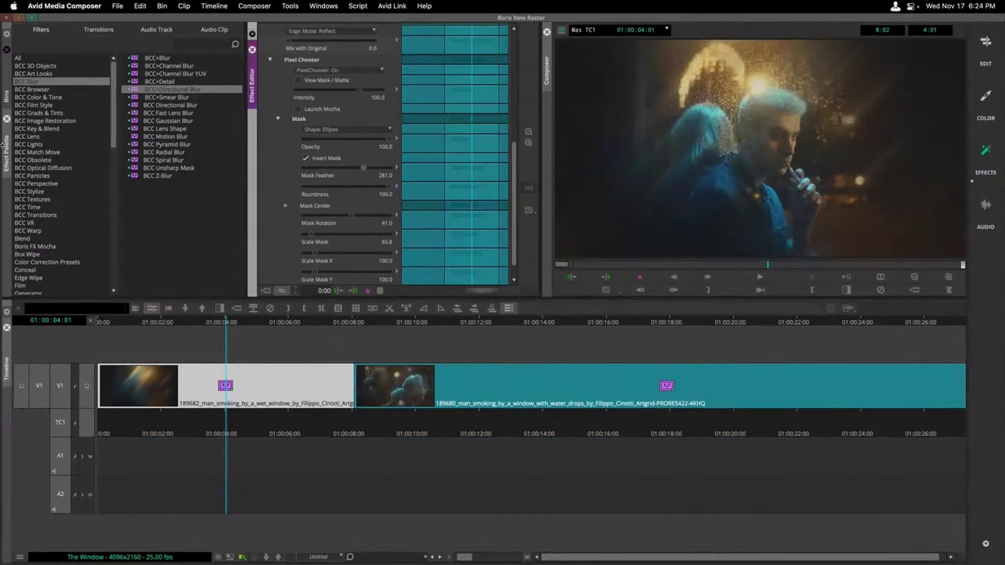
Load the Aerial Blur sequence from the bin and move the playhead to 01:00:09:06
{"action": "left_click", "coordinate": [7, 98]}
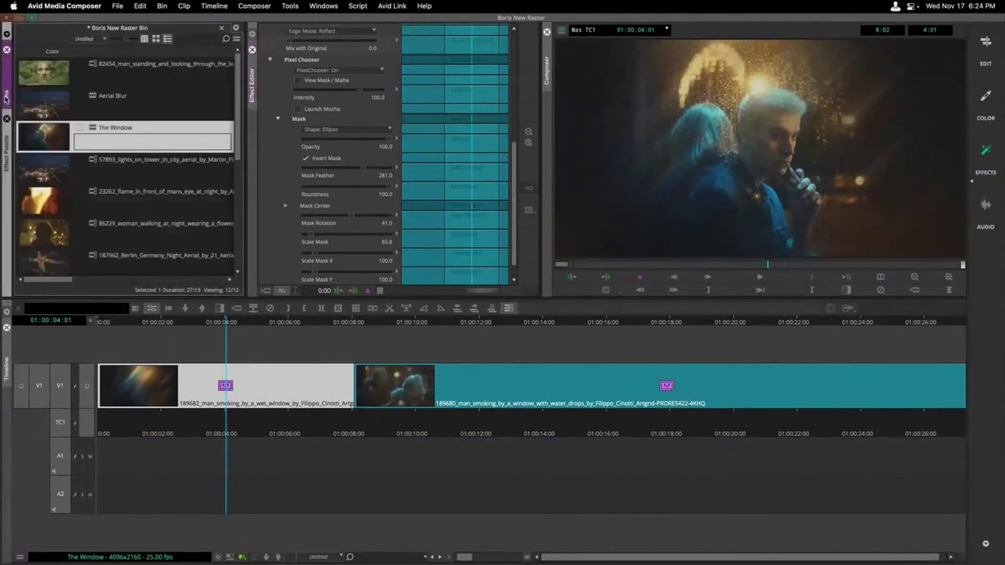
{"action": "double_click", "coordinate": [42, 104]}
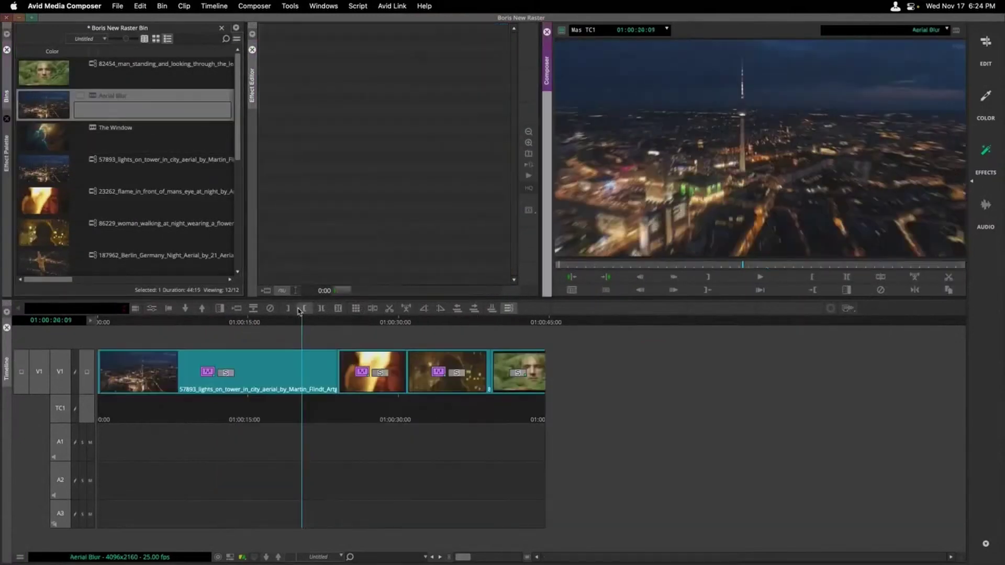
{"action": "left_click_drag", "start_coordinate": [301, 322], "coordinate": [191, 321]}
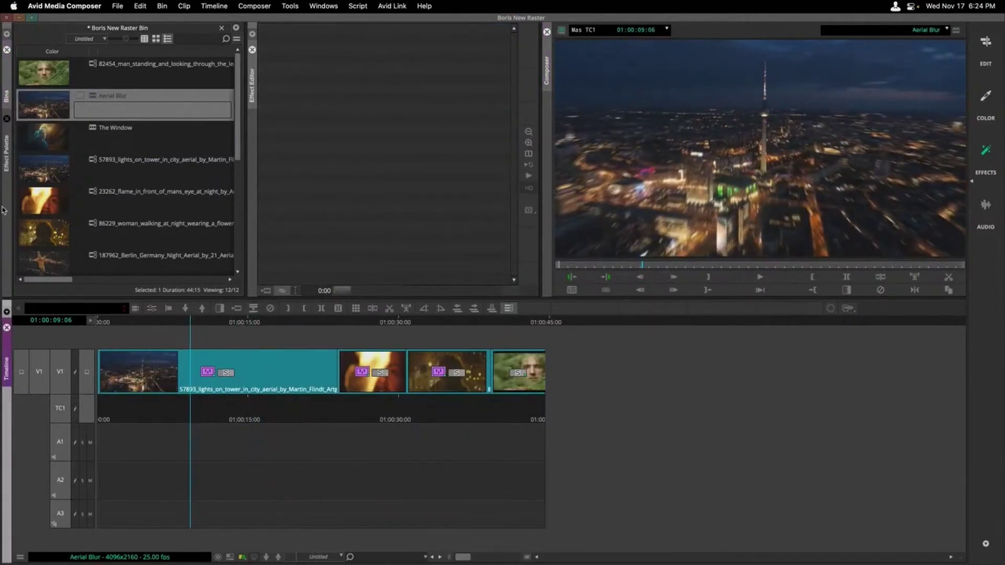
Apply the BCC+Smear Blur effect to the lights_on_tower aerial clip at the start of the sequence
{"action": "left_click", "coordinate": [10, 97]}
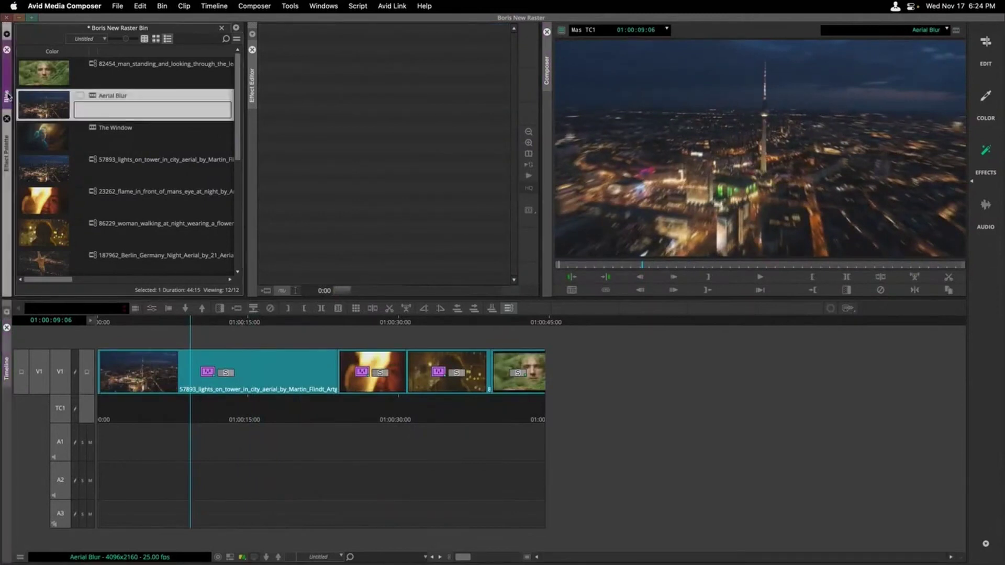
{"action": "left_click", "coordinate": [4, 155]}
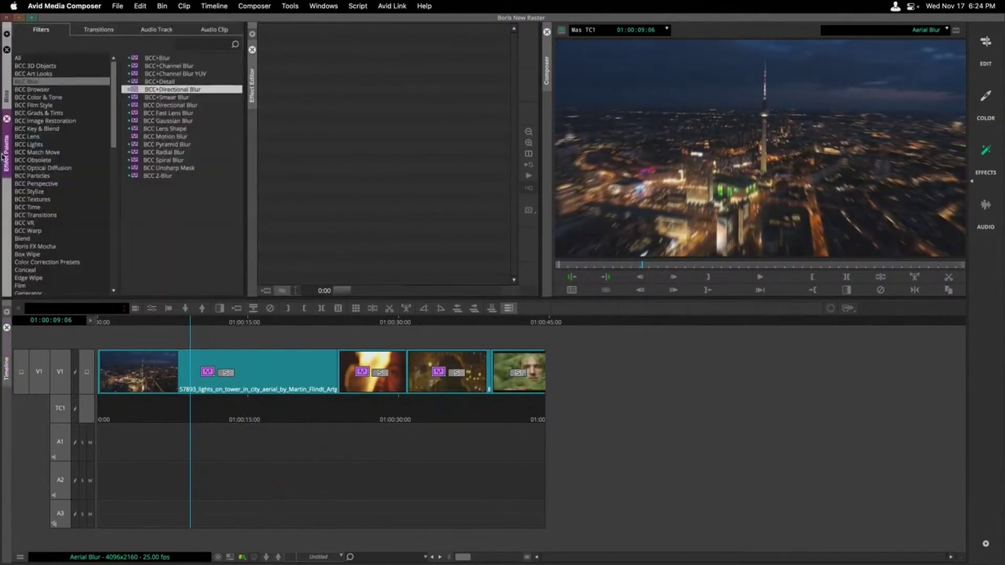
{"action": "left_click", "coordinate": [134, 98]}
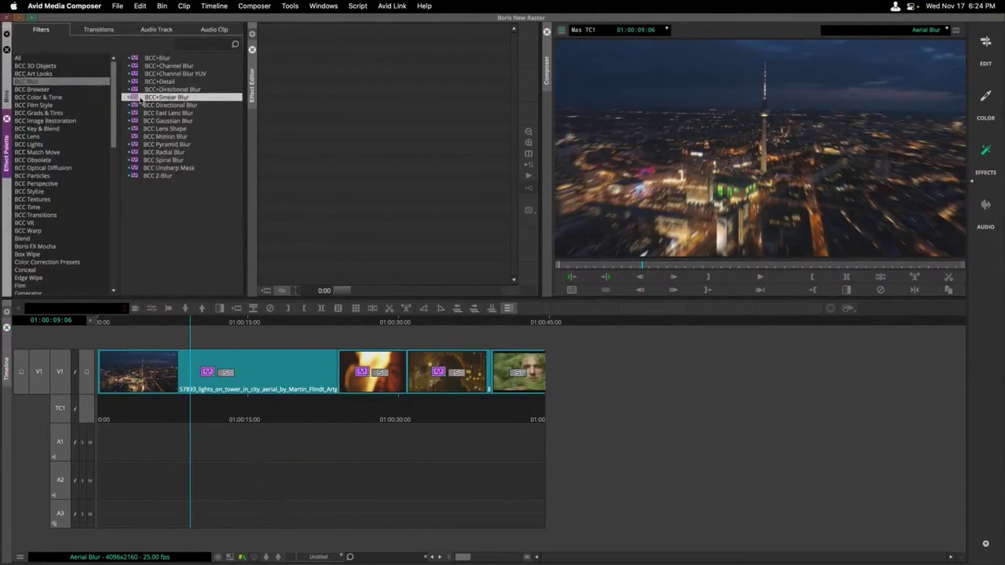
{"action": "left_click_drag", "start_coordinate": [133, 99], "coordinate": [211, 369]}
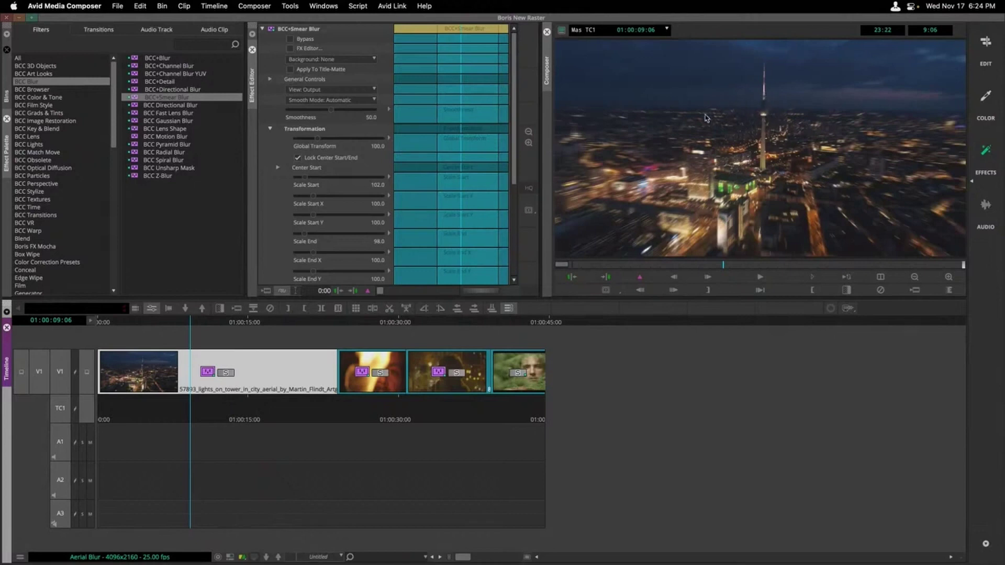
Set the smear blur's Center Start Y to -111 and its Smoothness to 3
{"action": "left_click", "coordinate": [273, 167]}
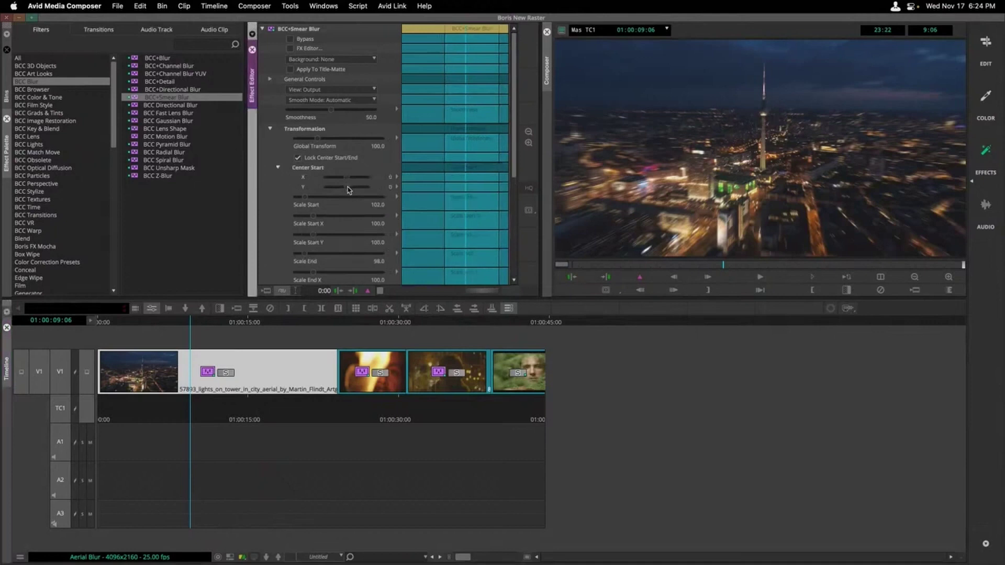
{"action": "left_click_drag", "start_coordinate": [348, 187], "coordinate": [342, 187]}
{"action": "left_click_drag", "start_coordinate": [330, 111], "coordinate": [294, 111]}
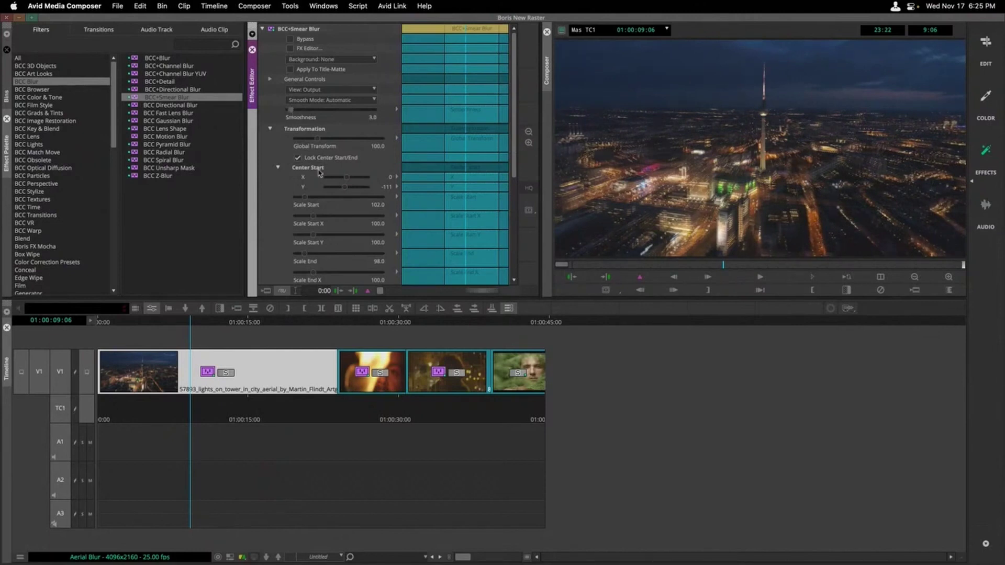
Set the smear blur's Scale End to 0, then try a different Scale Start X and undo that change
{"action": "scroll", "coordinate": [272, 184], "scroll_direction": "down", "scroll_amount": 5}
{"action": "scroll", "coordinate": [272, 184], "scroll_direction": "up", "scroll_amount": 5}
{"action": "scroll", "coordinate": [271, 201], "scroll_direction": "down", "scroll_amount": 5}
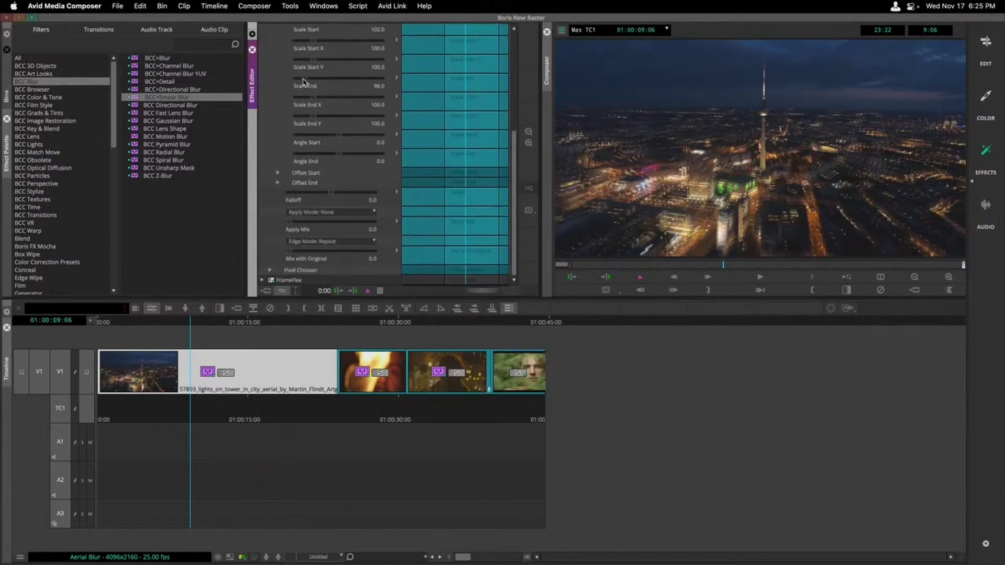
{"action": "left_click_drag", "start_coordinate": [305, 79], "coordinate": [296, 79]}
{"action": "left_click_drag", "start_coordinate": [314, 41], "coordinate": [321, 42]}
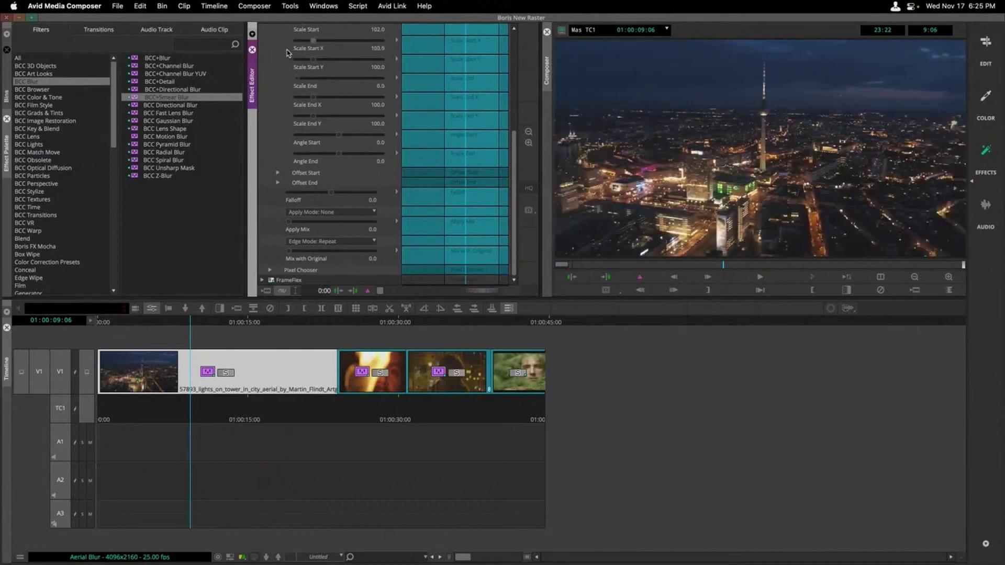
{"action": "key", "text": "super+z"}
Set the smear blur's Scale Start to about 82 and raise Smoothness slightly
{"action": "scroll", "coordinate": [295, 51], "scroll_direction": "up", "scroll_amount": 3}
{"action": "left_click_drag", "start_coordinate": [306, 118], "coordinate": [303, 117]}
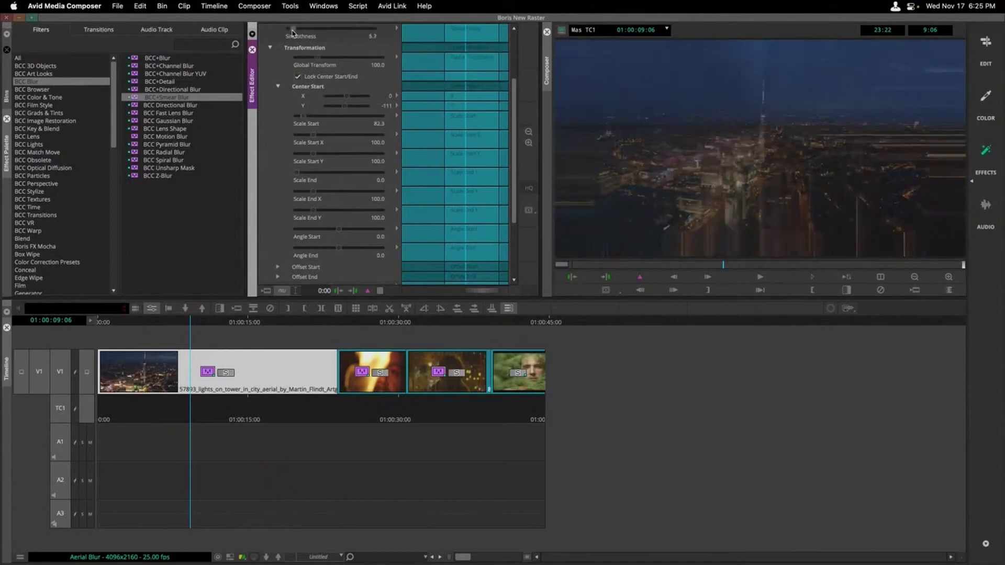
{"action": "left_click_drag", "start_coordinate": [293, 30], "coordinate": [294, 31]}
Play the woman walking at night clip from 01:00:32:00 to review its smear blur effect
{"action": "left_click", "coordinate": [423, 323]}
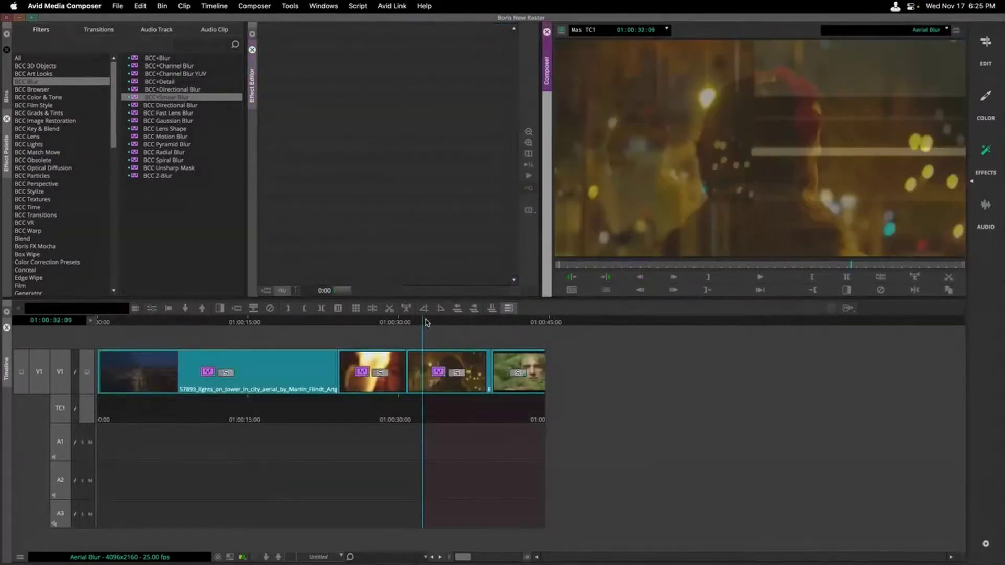
{"action": "key", "text": "ctrl+bracketright"}
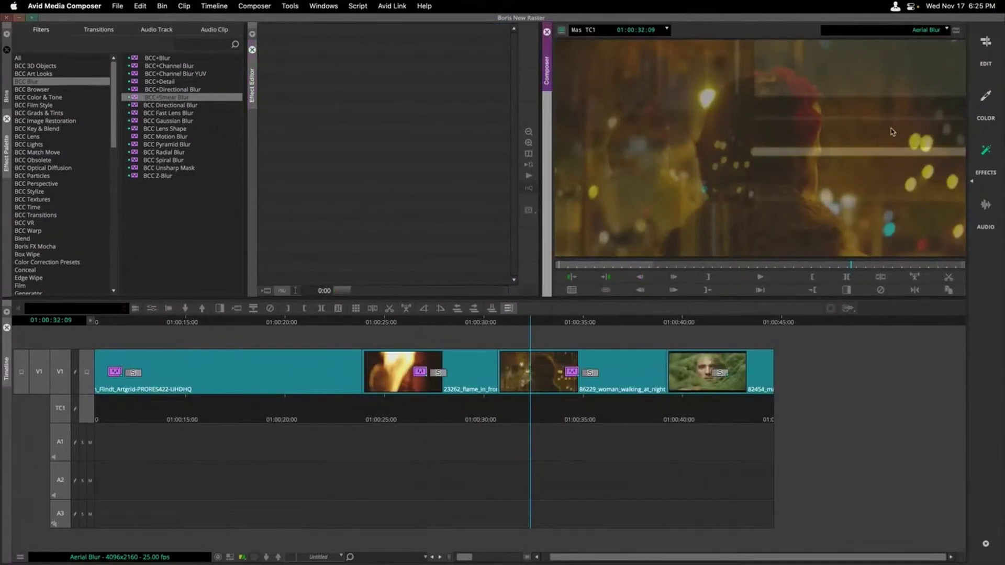
{"action": "mouse_move", "coordinate": [526, 322]}
{"action": "left_mouse_down"}
{"action": "mouse_move", "coordinate": [512, 321]}
{"action": "mouse_move", "coordinate": [523, 322]}
{"action": "left_mouse_up"}
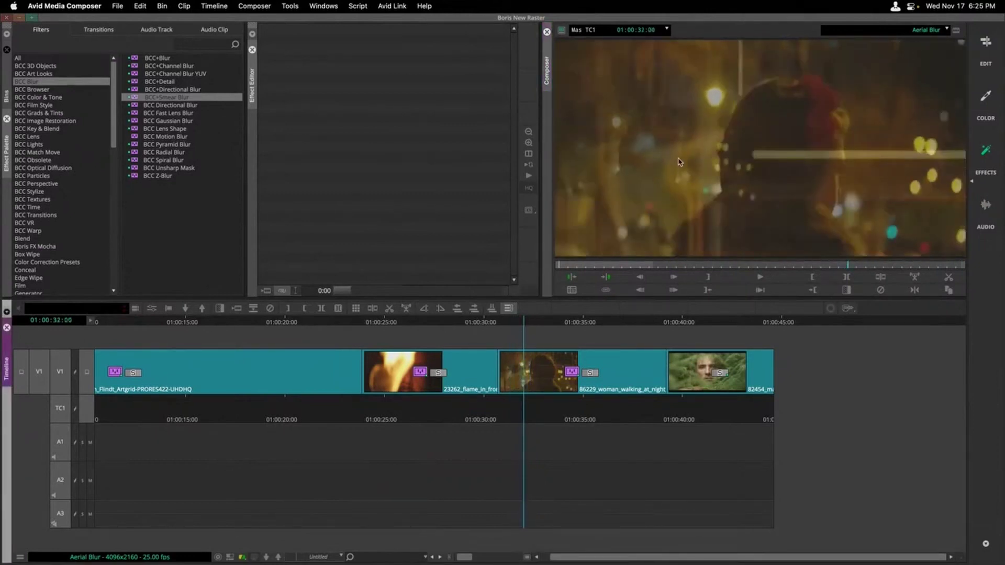
{"action": "key", "text": "space"}
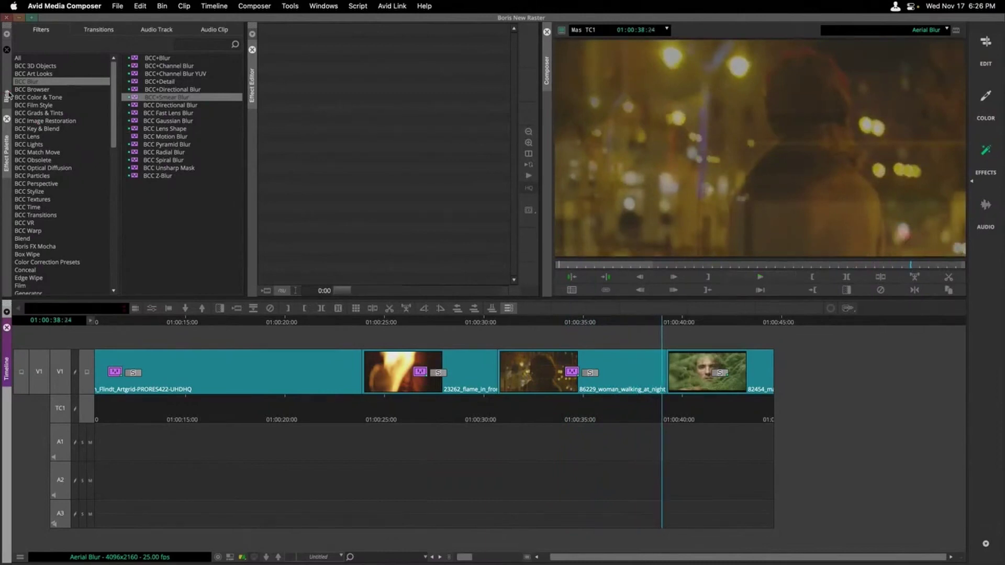
Load The Window sequence and examine the Smear Blur settings, including Falloff, on its second clip at 01:00:11:03
{"action": "left_click", "coordinate": [6, 96]}
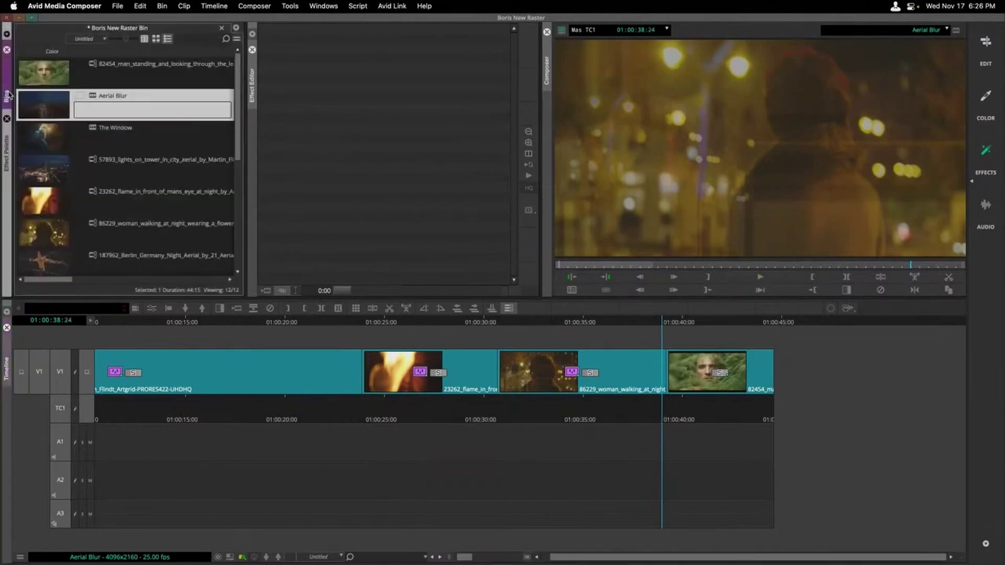
{"action": "double_click", "coordinate": [44, 140]}
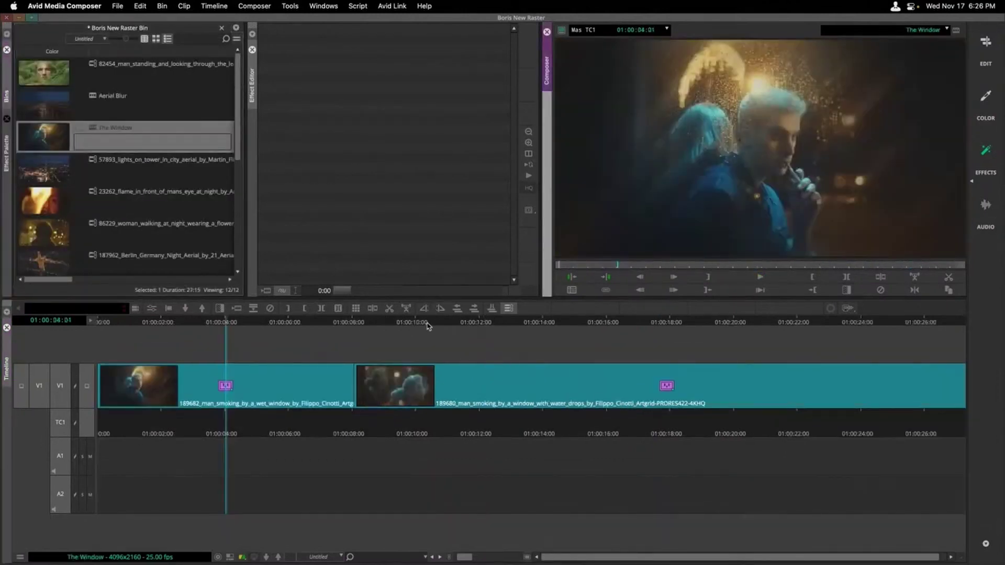
{"action": "left_click_drag", "start_coordinate": [428, 321], "coordinate": [453, 323]}
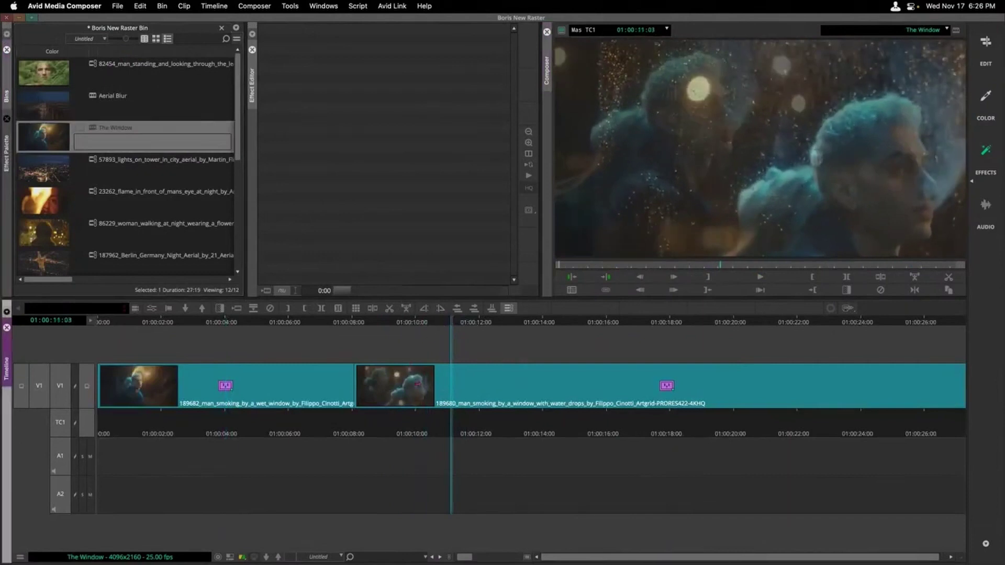
{"action": "left_click", "coordinate": [417, 384]}
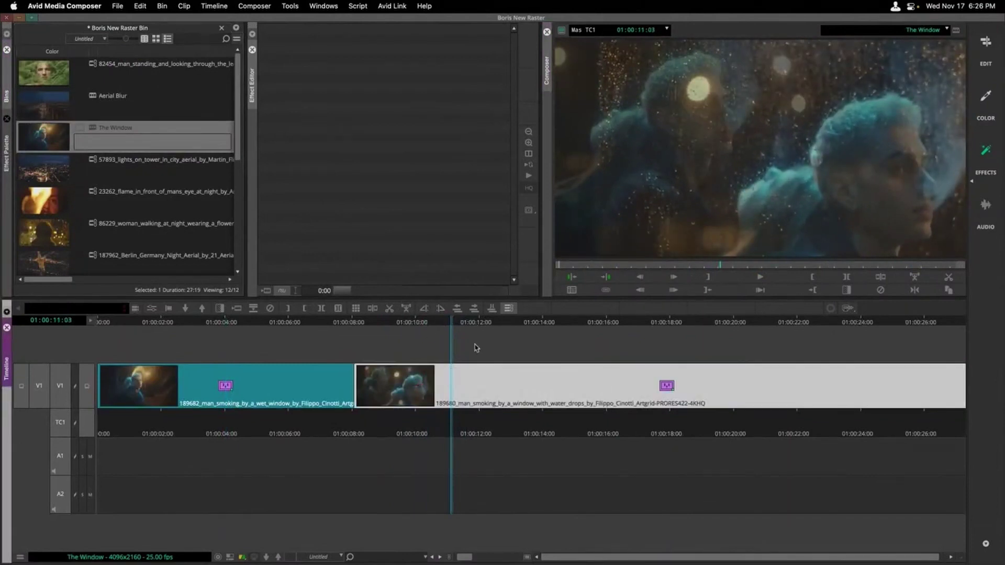
{"action": "left_click", "coordinate": [152, 308]}
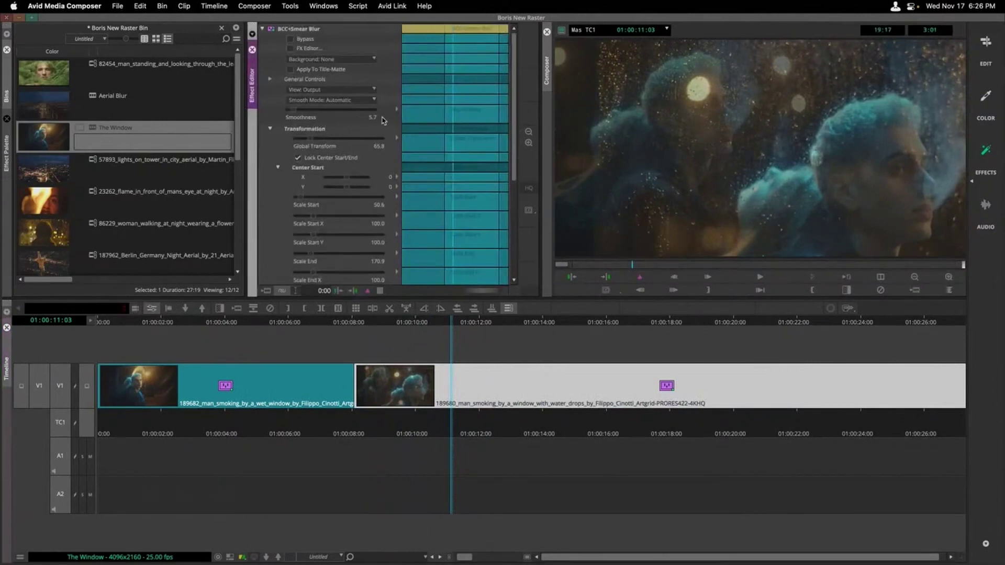
{"action": "left_click_drag", "start_coordinate": [514, 165], "coordinate": [510, 273]}
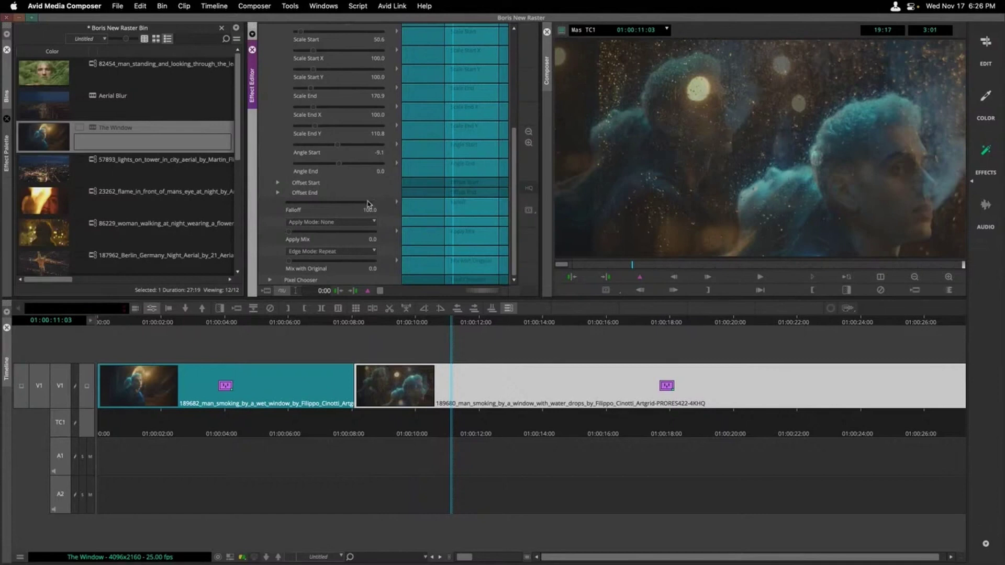
{"action": "mouse_move", "coordinate": [373, 205]}
{"action": "left_mouse_down"}
{"action": "mouse_move", "coordinate": [279, 207]}
{"action": "mouse_move", "coordinate": [391, 207]}
{"action": "mouse_move", "coordinate": [313, 205]}
{"action": "mouse_move", "coordinate": [379, 206]}
{"action": "left_mouse_up"}
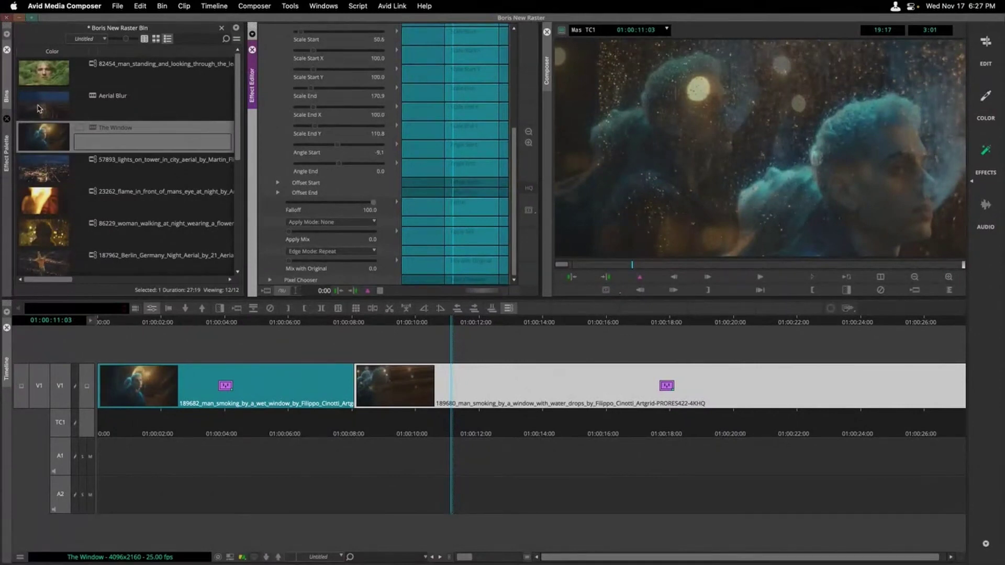
Return to the Aerial Blur sequence, go to 01:00:42:17 and apply the BCC+Looks film style effect to the clip of the man
{"action": "double_click", "coordinate": [39, 107]}
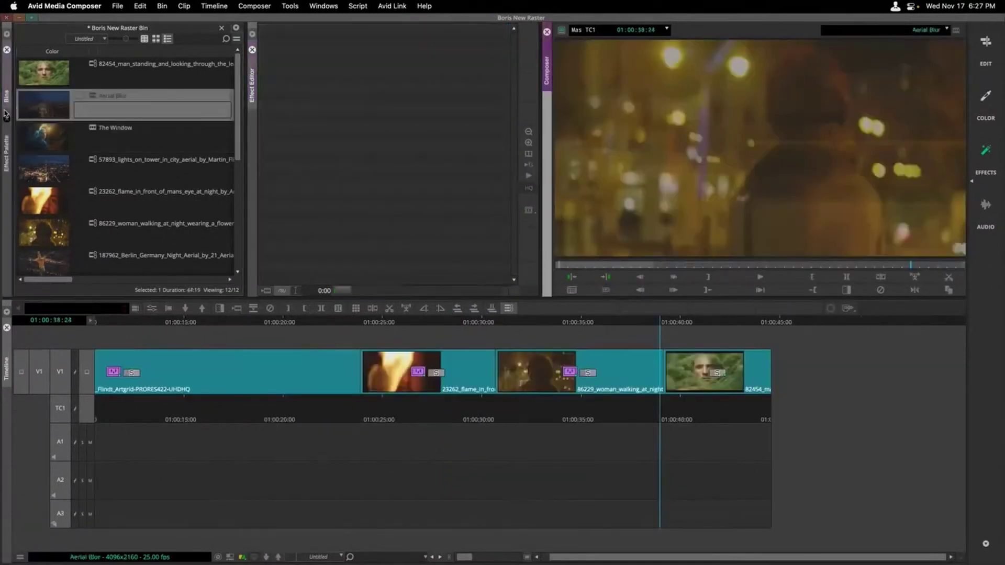
{"action": "left_click", "coordinate": [733, 322]}
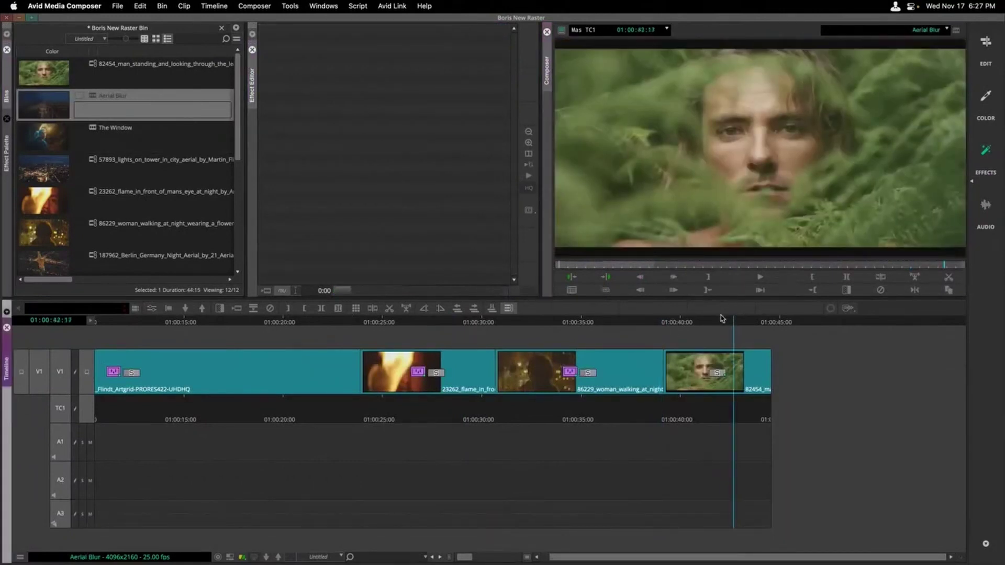
{"action": "left_click", "coordinate": [8, 97]}
{"action": "left_click", "coordinate": [8, 157]}
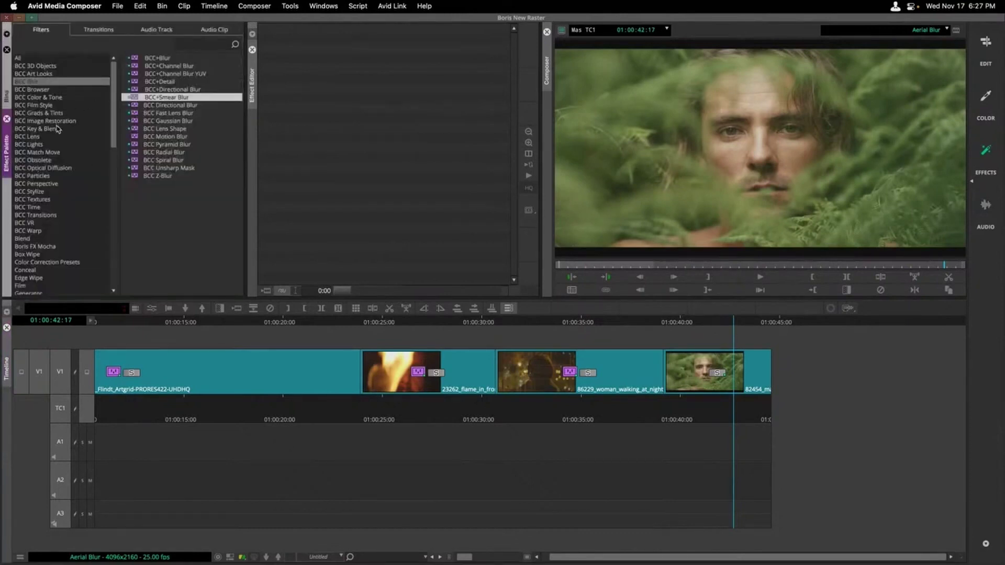
{"action": "left_click", "coordinate": [34, 105]}
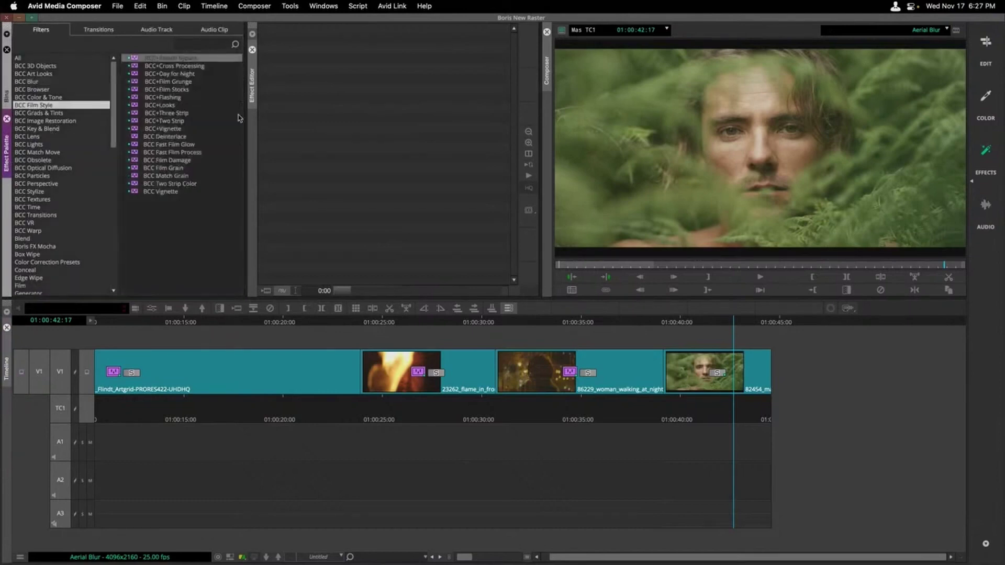
{"action": "left_click", "coordinate": [135, 106]}
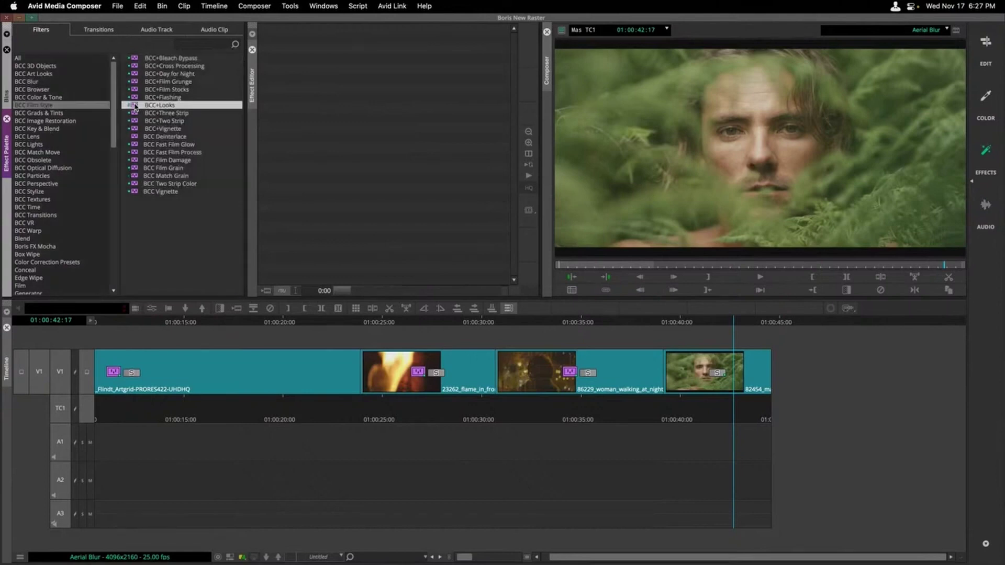
{"action": "left_click_drag", "start_coordinate": [135, 106], "coordinate": [706, 373]}
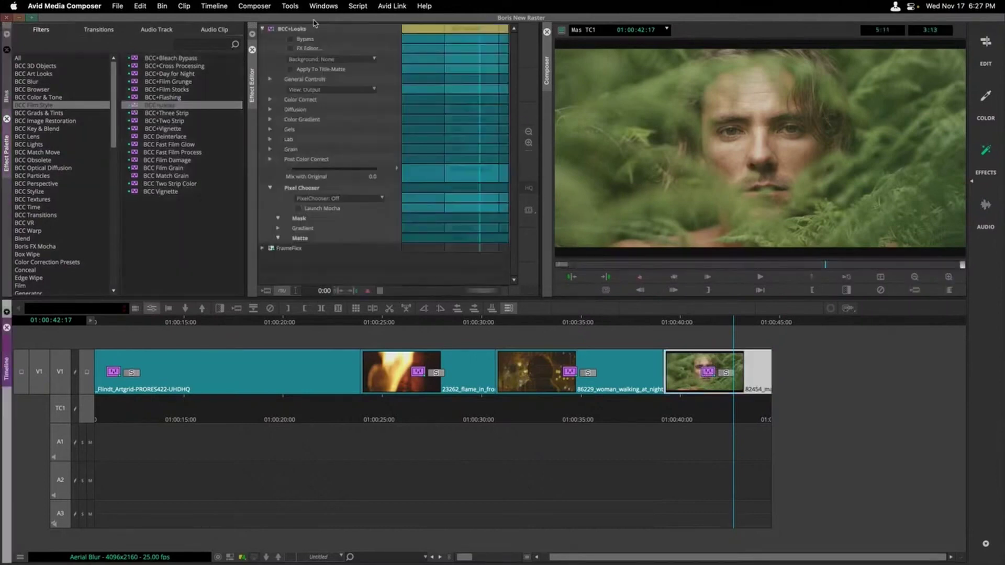
Browse the Looks presets in the FX Editor and try Bleach Bypass and Bleach Warm on the clip
{"action": "left_click", "coordinate": [292, 51]}
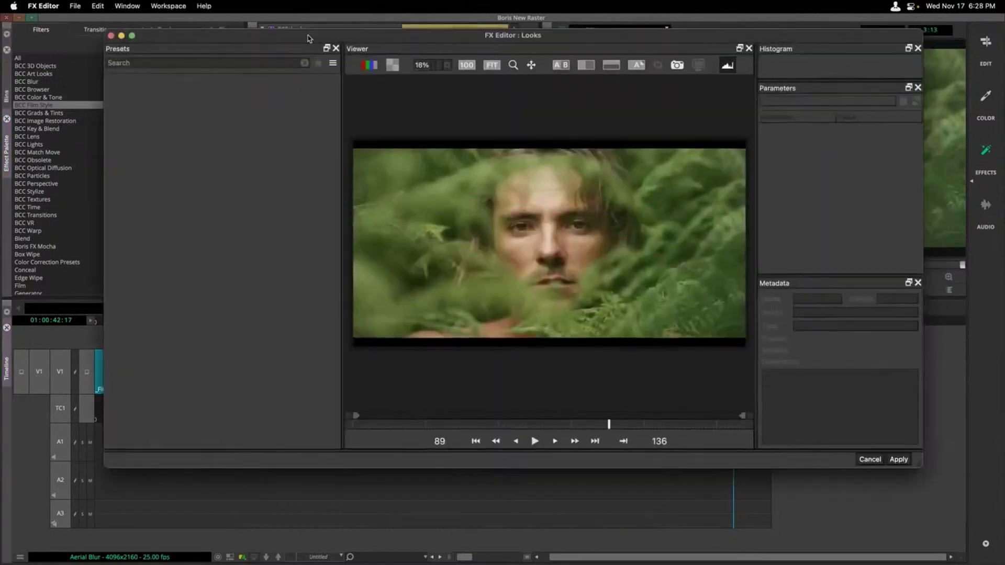
{"action": "scroll", "coordinate": [235, 222], "scroll_direction": "down", "scroll_amount": 10}
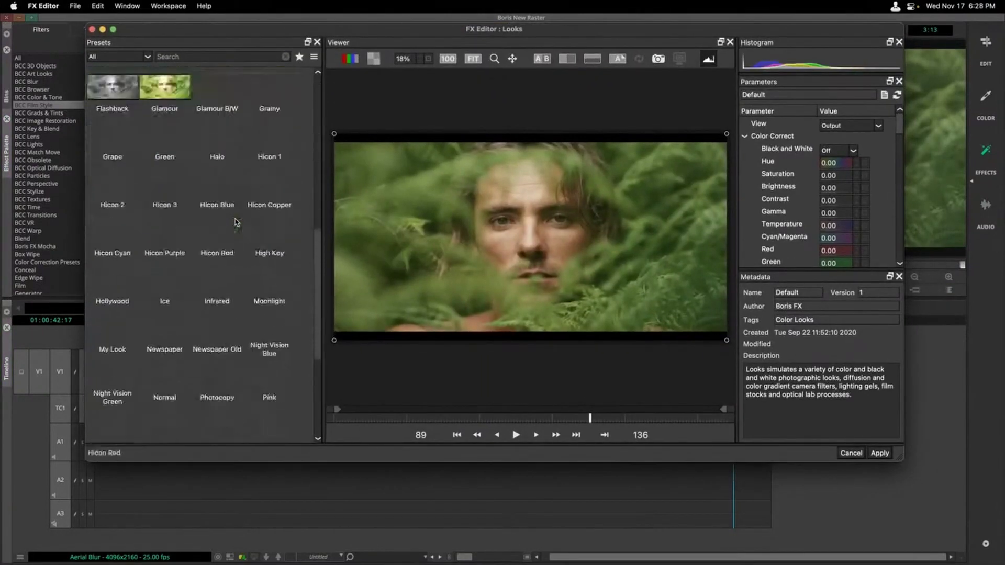
{"action": "scroll", "coordinate": [236, 222], "scroll_direction": "down", "scroll_amount": 1}
{"action": "scroll", "coordinate": [236, 222], "scroll_direction": "up", "scroll_amount": 10}
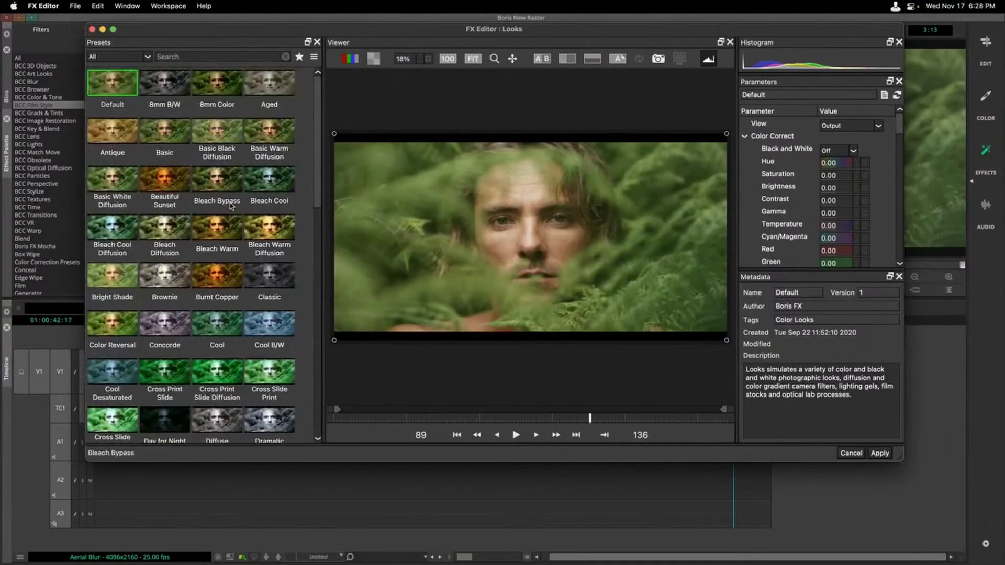
{"action": "left_click", "coordinate": [220, 186]}
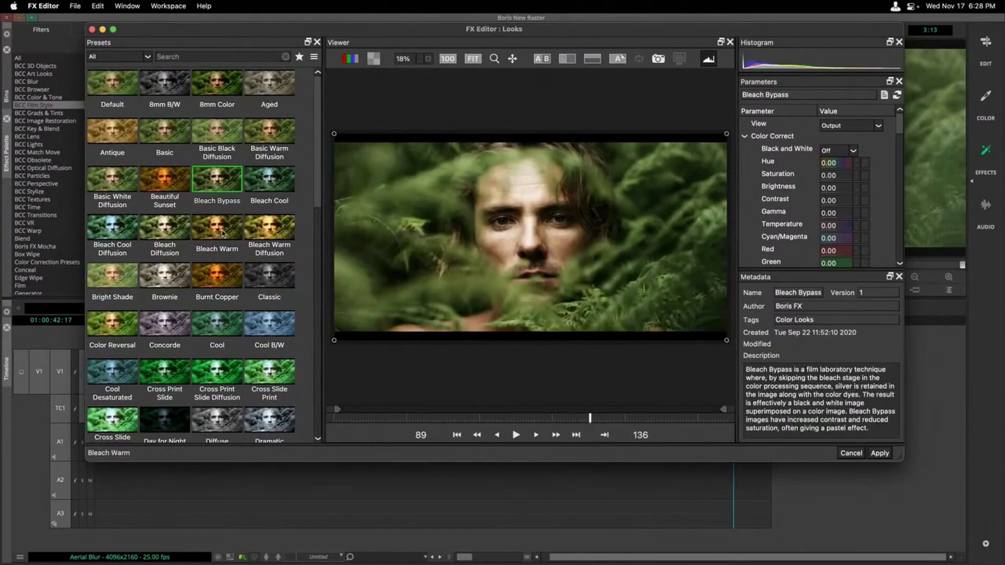
{"action": "left_click", "coordinate": [223, 233]}
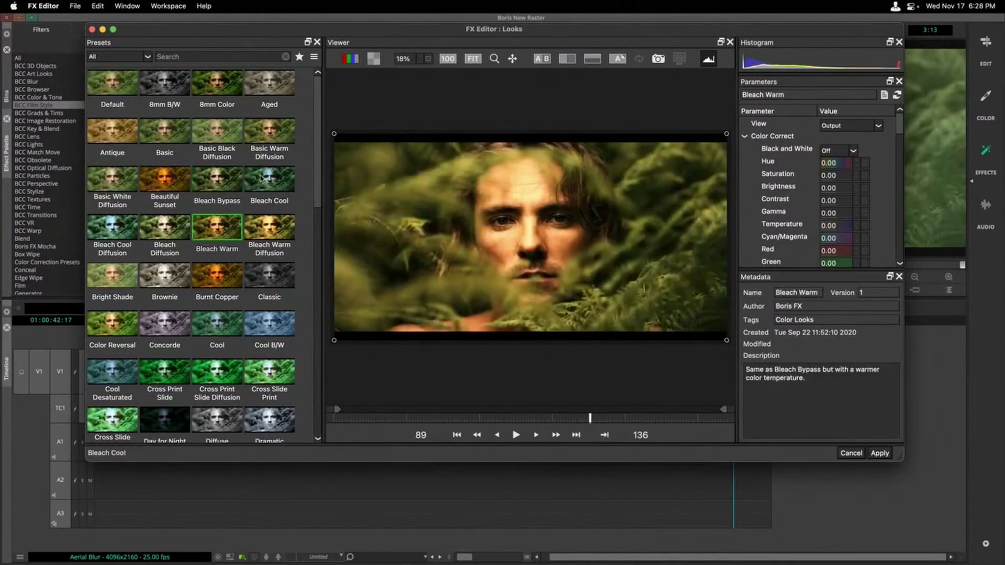
{"action": "left_click", "coordinate": [217, 178]}
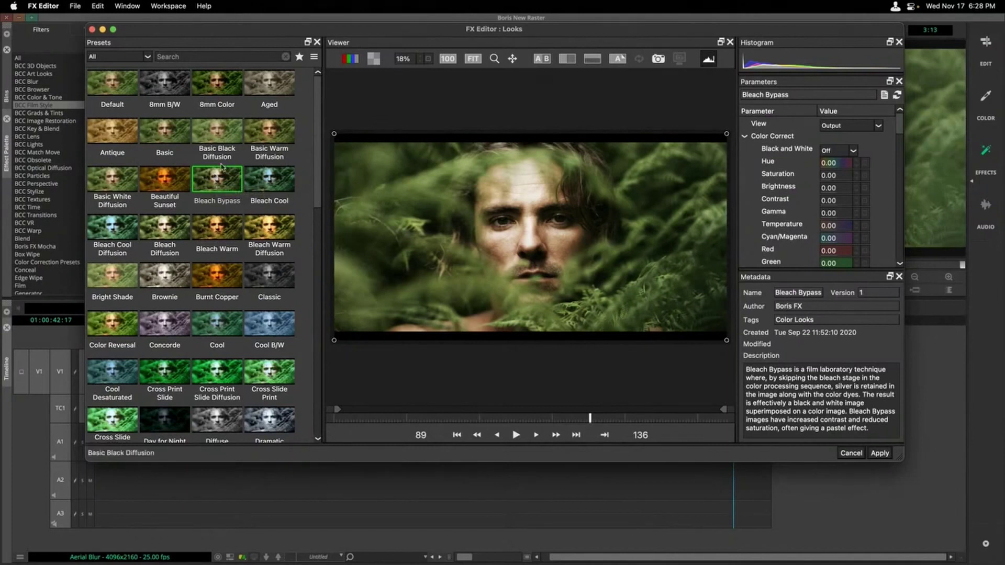
Choose the Flashback preset for the Looks effect and apply it to the clip of the man
{"action": "left_click_drag", "start_coordinate": [316, 174], "coordinate": [320, 261]}
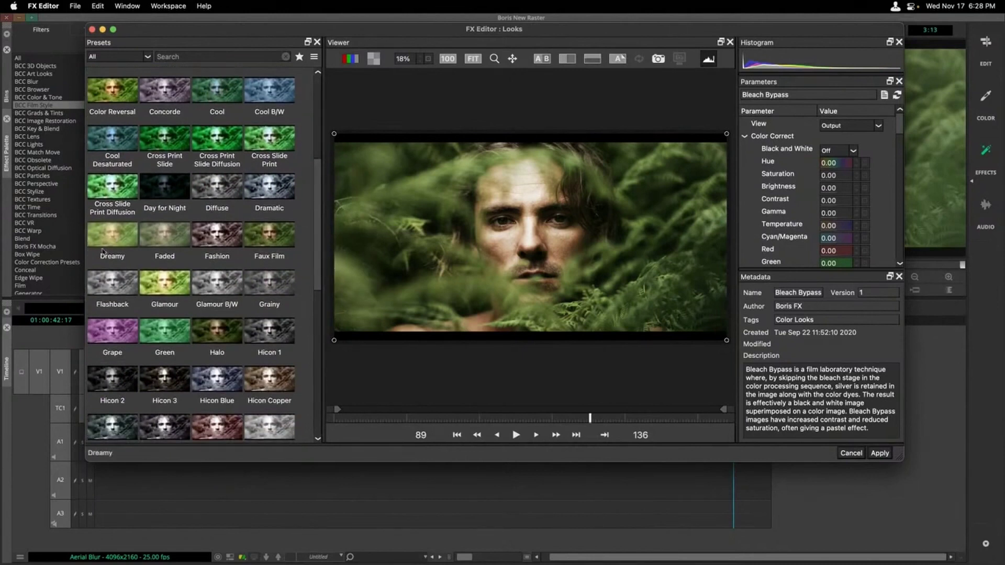
{"action": "left_click", "coordinate": [121, 288]}
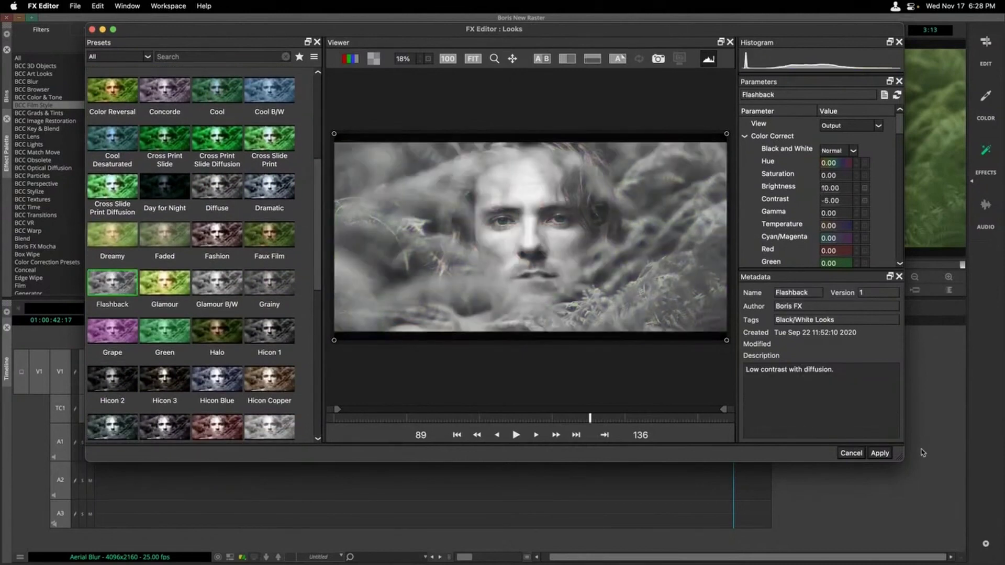
{"action": "left_click", "coordinate": [880, 454]}
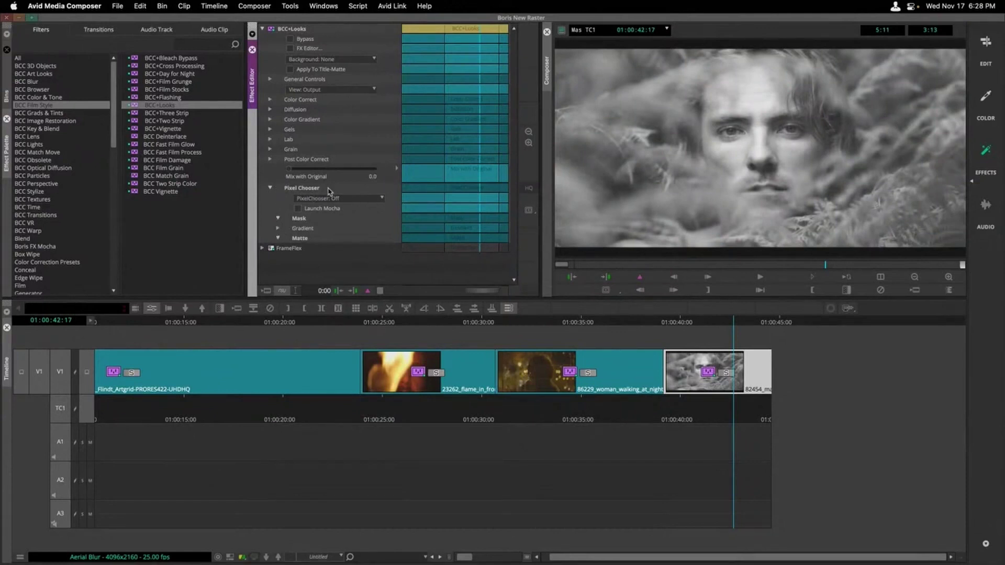
Turn on the PixelChooser for the Looks effect and set its matte channel to Blue
{"action": "left_click", "coordinate": [345, 198]}
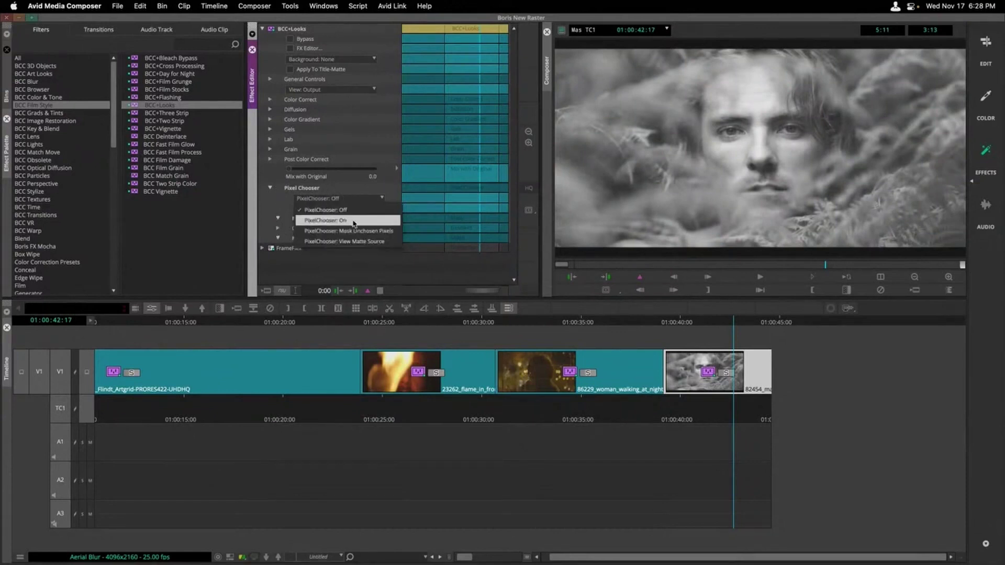
{"action": "left_click", "coordinate": [354, 221]}
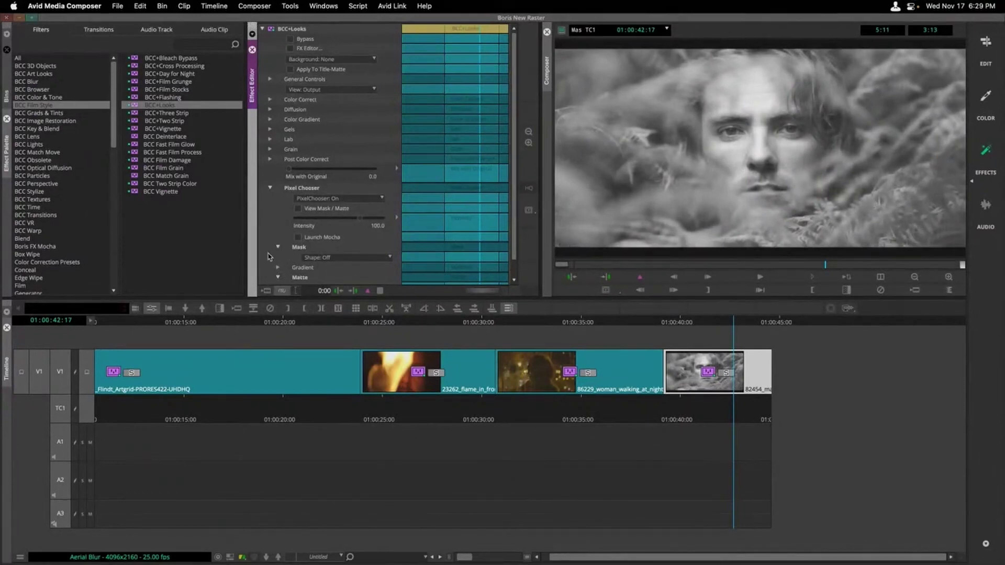
{"action": "scroll", "coordinate": [262, 247], "scroll_direction": "down", "scroll_amount": 1}
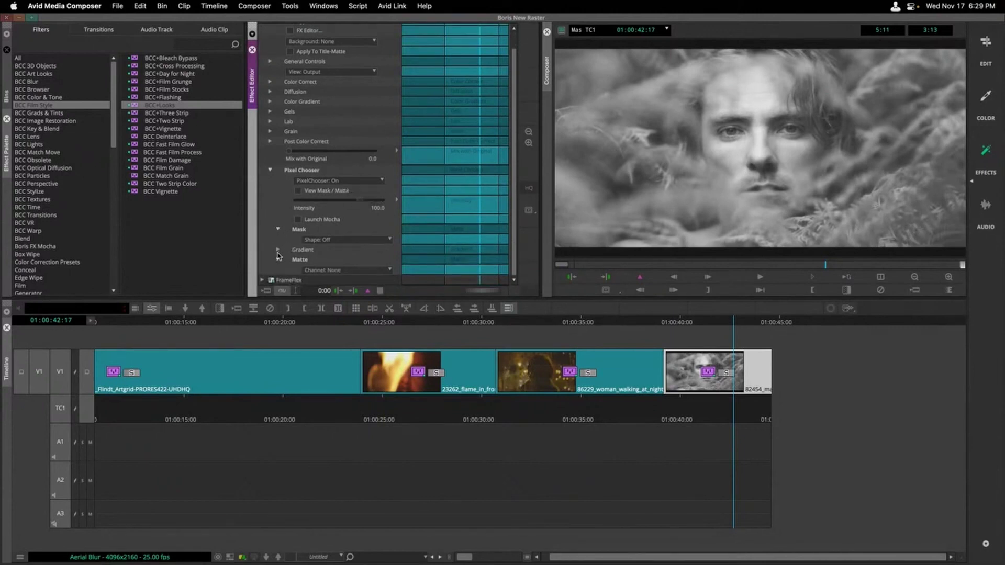
{"action": "left_click", "coordinate": [337, 270]}
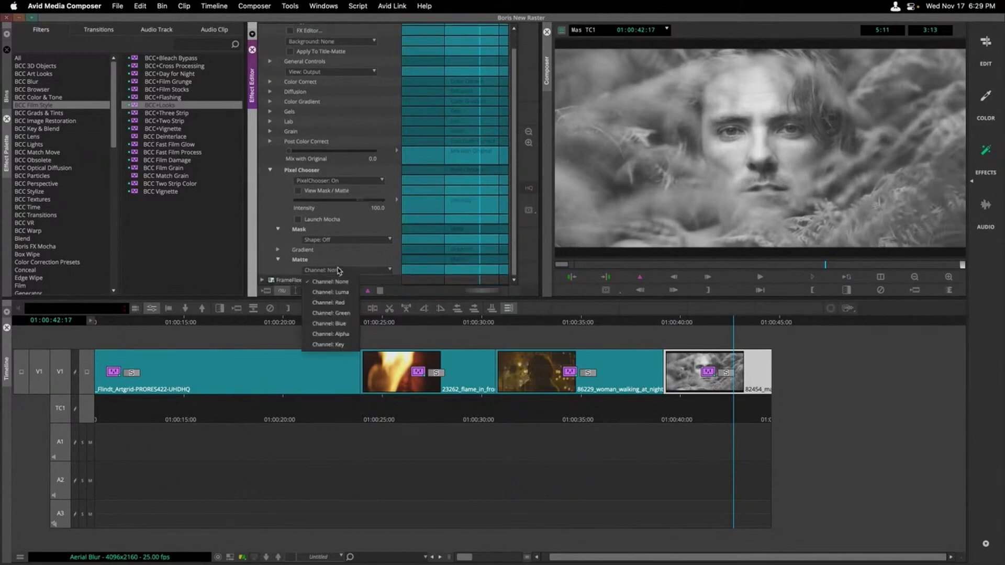
{"action": "left_click", "coordinate": [347, 324]}
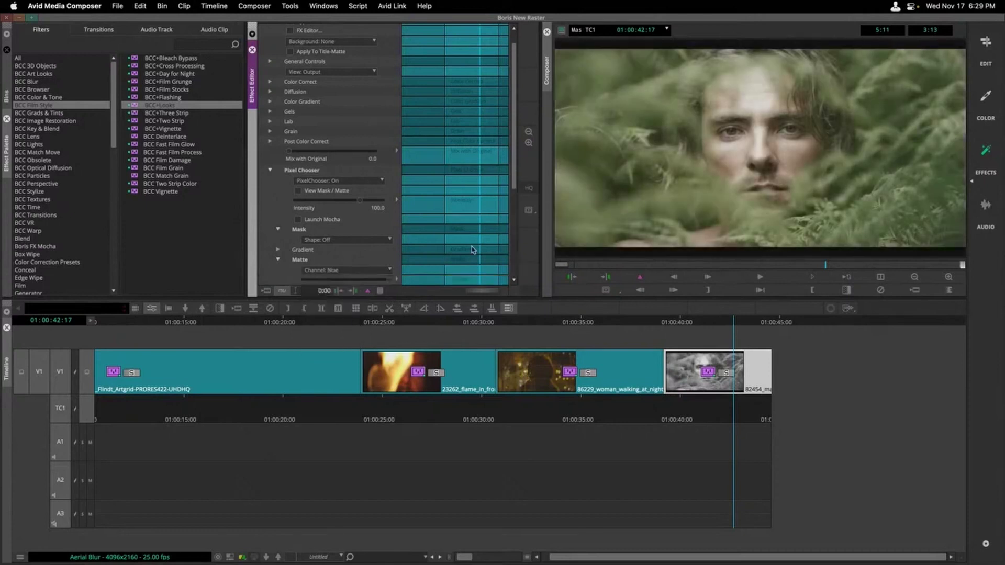
Keep the matte type at Levels and set the matte's White Level to 48.2 and Black Level to -15.8
{"action": "scroll", "coordinate": [514, 181], "scroll_direction": "down", "scroll_amount": 1}
{"action": "scroll", "coordinate": [514, 181], "scroll_direction": "down", "scroll_amount": 5}
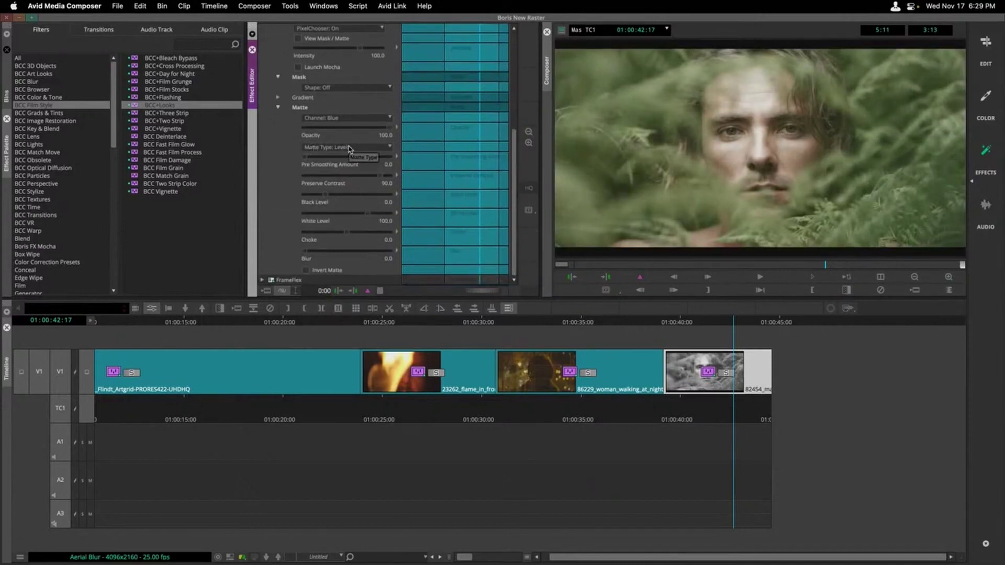
{"action": "left_click", "coordinate": [358, 148]}
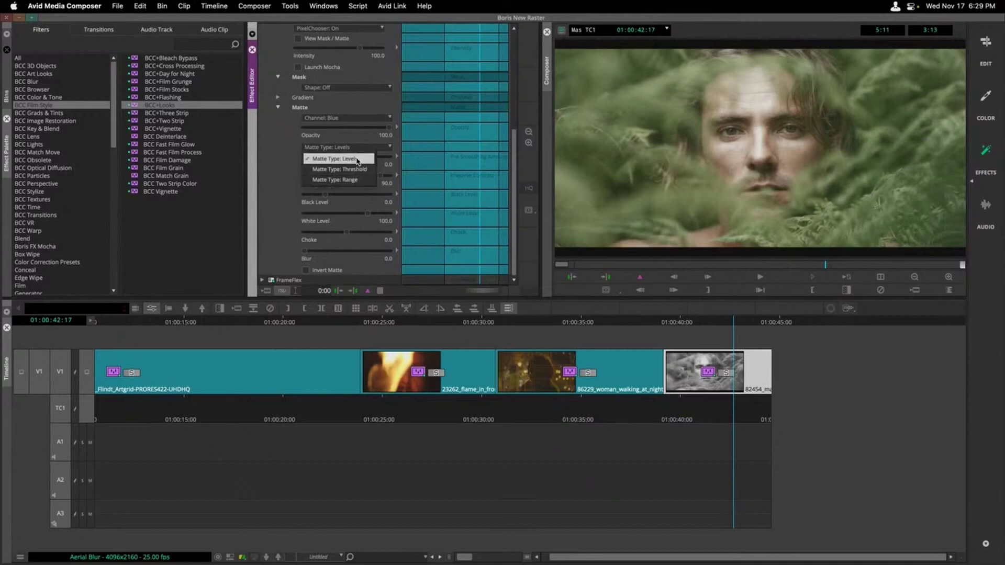
{"action": "left_click", "coordinate": [357, 161]}
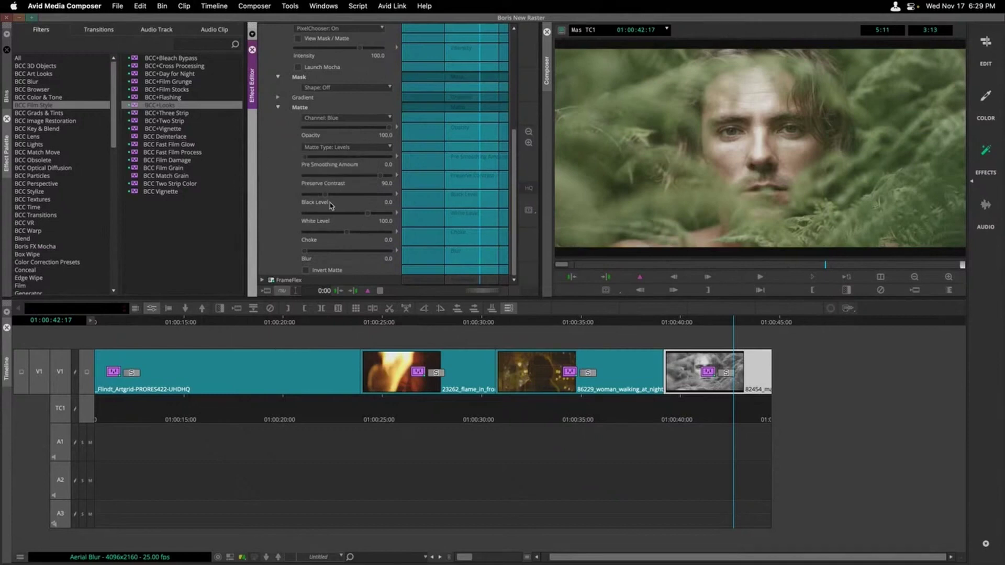
{"action": "left_click_drag", "start_coordinate": [366, 215], "coordinate": [320, 196]}
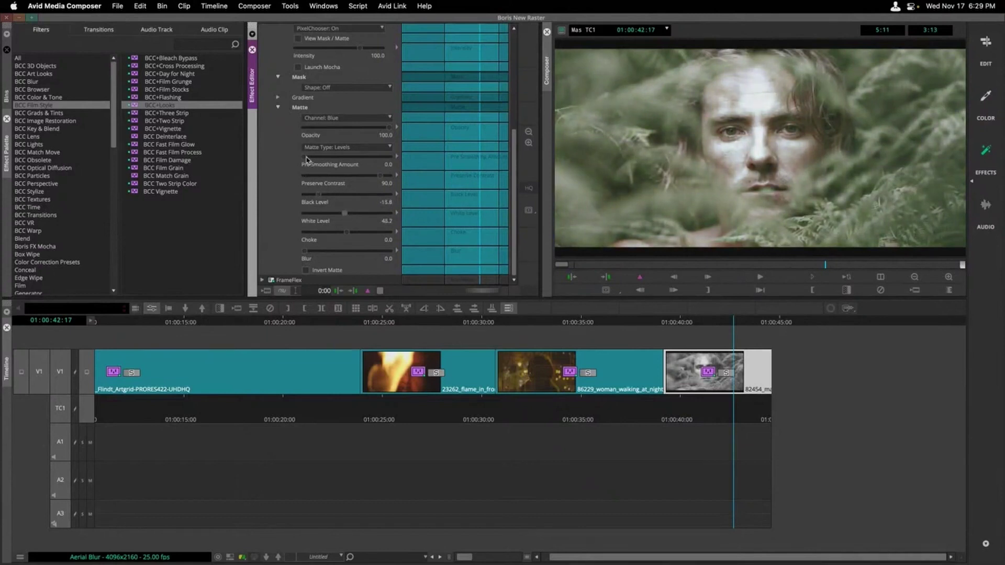
Raise the matte's Pre Smoothing Amount slightly and readjust its Black Level and White Level
{"action": "left_click_drag", "start_coordinate": [305, 156], "coordinate": [311, 158]}
{"action": "left_click", "coordinate": [316, 195]}
{"action": "left_click_drag", "start_coordinate": [347, 213], "coordinate": [320, 197]}
Replace the Looks effect on the clip of the man with BCC+Film Stocks and open its FX Editor
{"action": "left_click", "coordinate": [270, 309]}
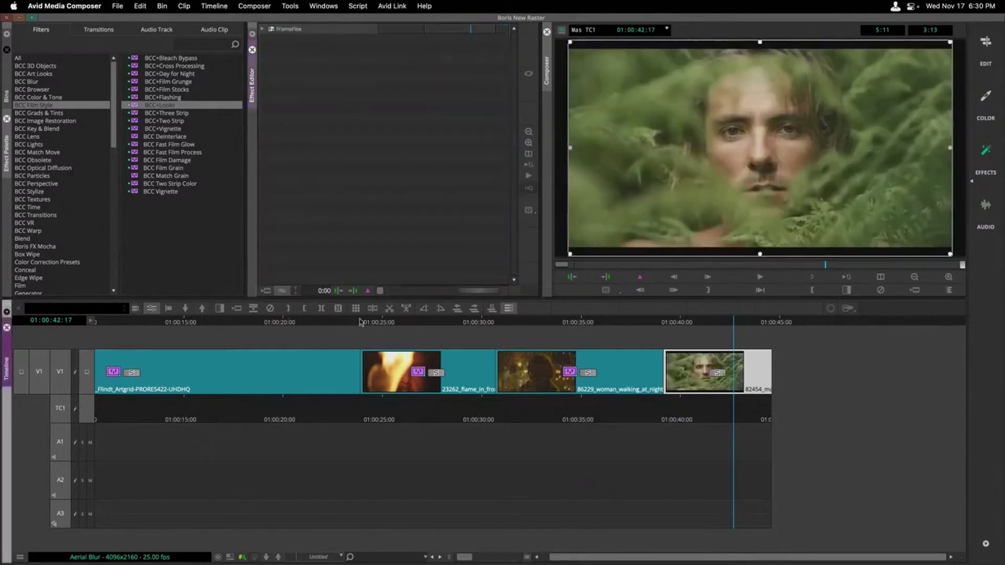
{"action": "left_click", "coordinate": [135, 90]}
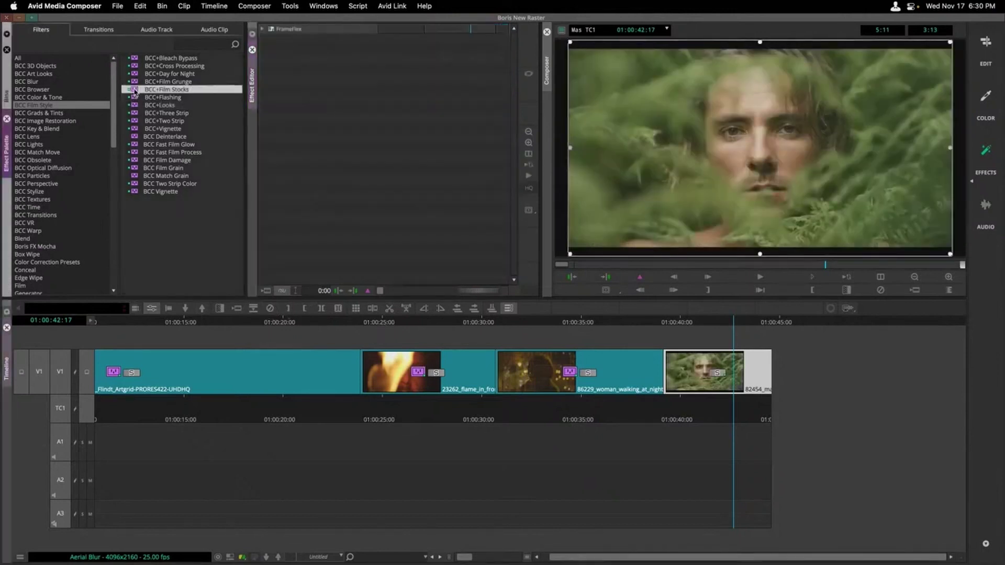
{"action": "left_click_drag", "start_coordinate": [135, 90], "coordinate": [750, 378]}
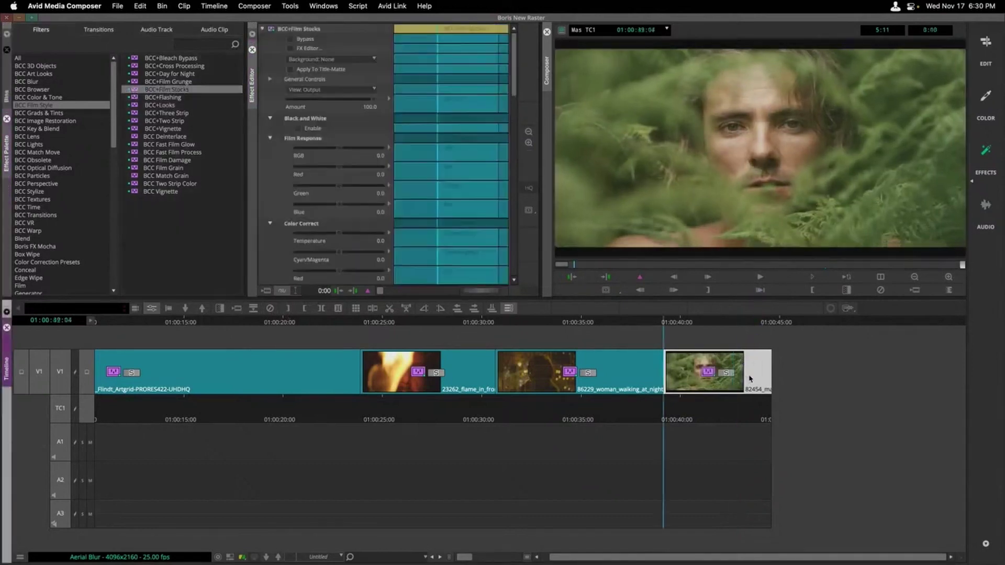
{"action": "left_click", "coordinate": [292, 53]}
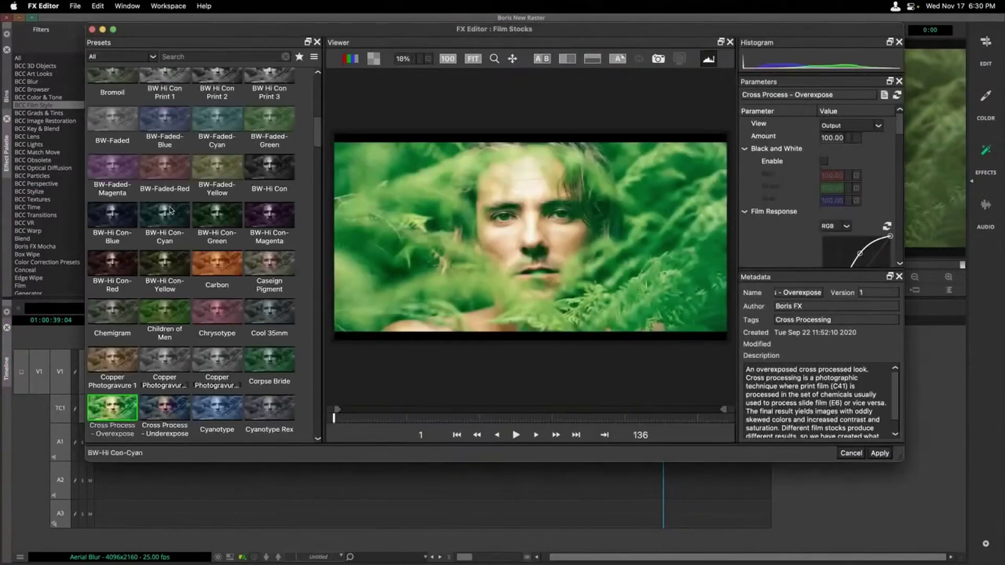
Load the Kallitype film stock preset for the clip of the man and enlarge the FX Editor window
{"action": "scroll", "coordinate": [209, 210], "scroll_direction": "down", "scroll_amount": 10}
{"action": "scroll", "coordinate": [169, 210], "scroll_direction": "down", "scroll_amount": 5}
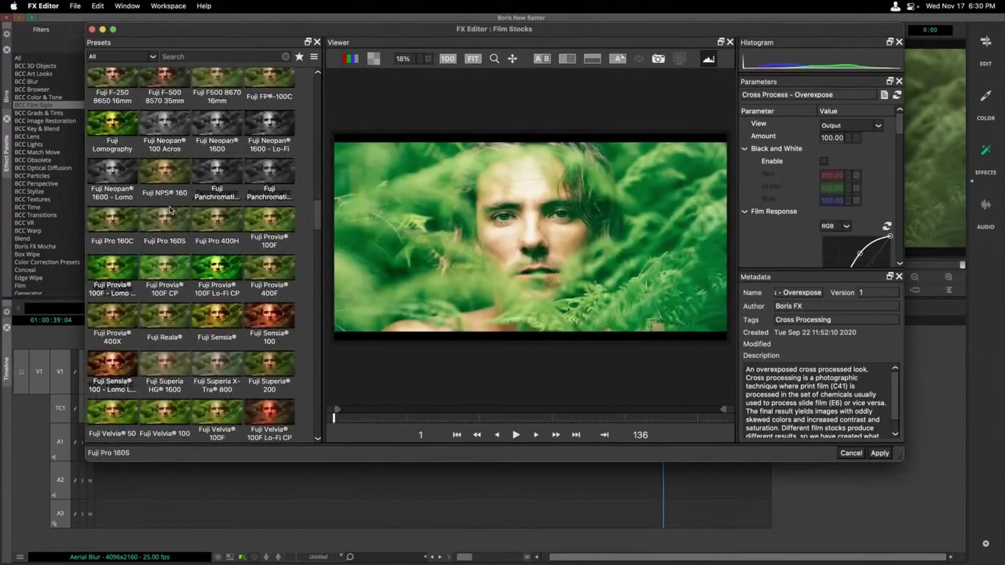
{"action": "scroll", "coordinate": [169, 211], "scroll_direction": "down", "scroll_amount": 10}
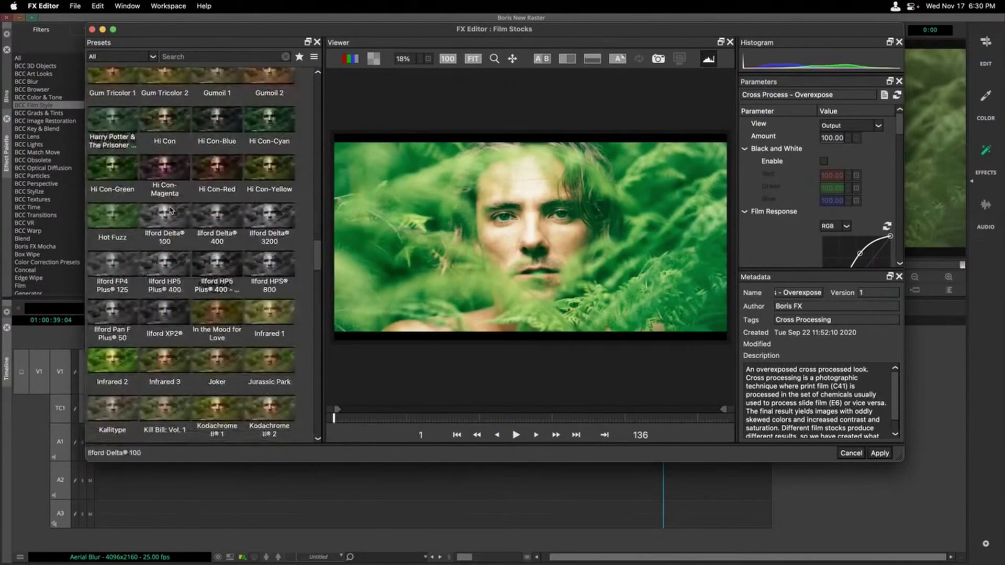
{"action": "scroll", "coordinate": [169, 209], "scroll_direction": "down", "scroll_amount": 2}
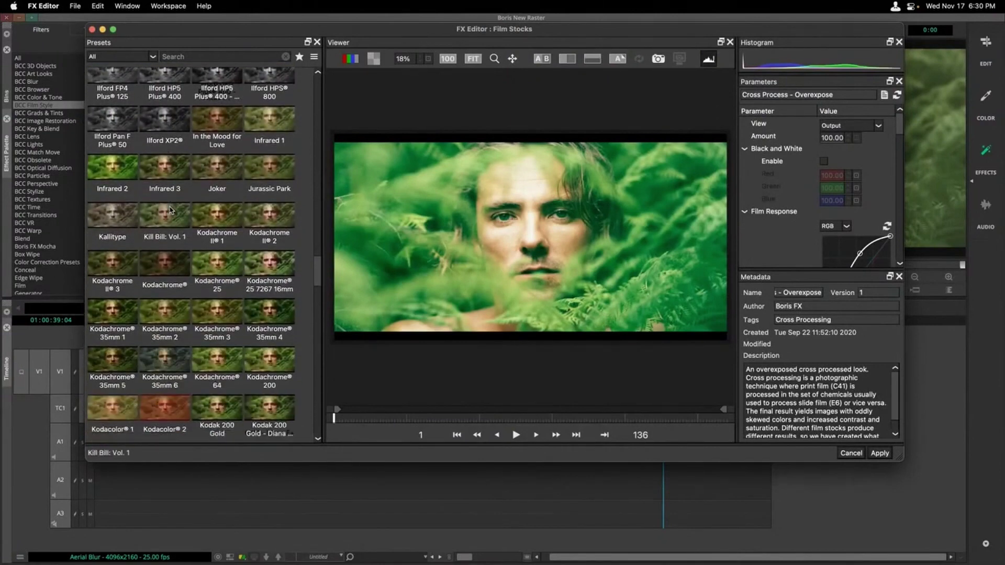
{"action": "left_click", "coordinate": [120, 217]}
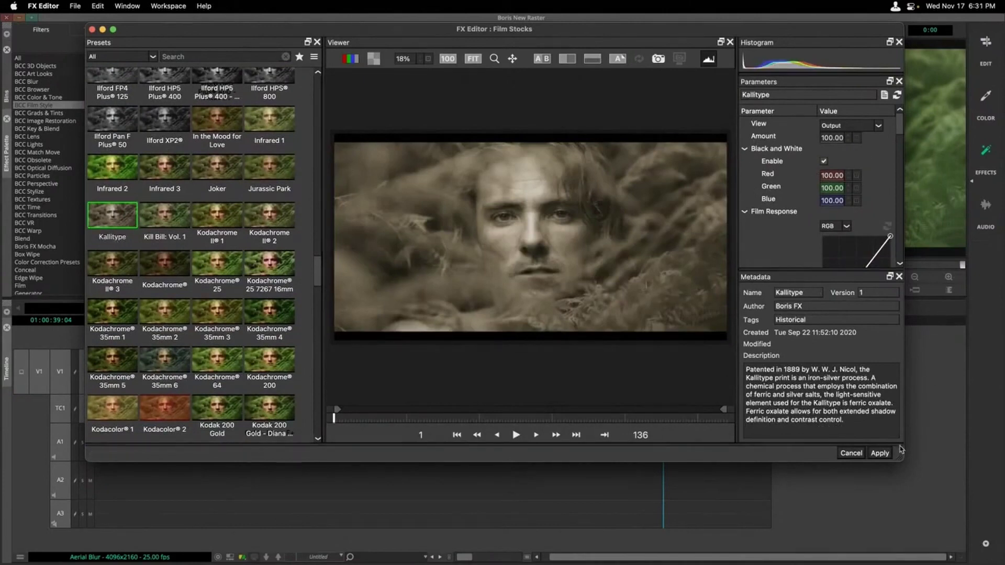
{"action": "left_click_drag", "start_coordinate": [904, 463], "coordinate": [971, 537]}
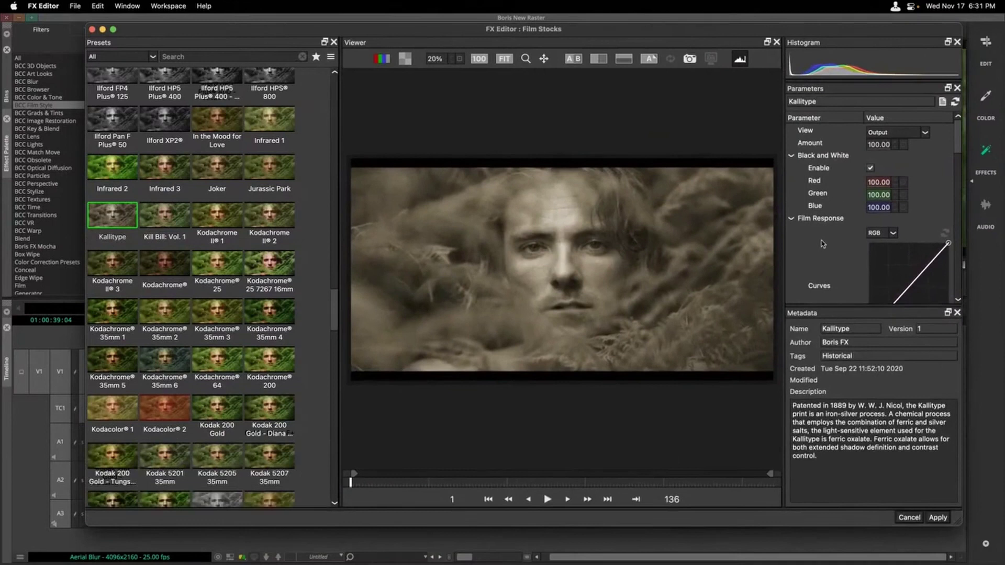
{"action": "scroll", "coordinate": [821, 244], "scroll_direction": "down", "scroll_amount": 3}
{"action": "scroll", "coordinate": [821, 245], "scroll_direction": "down", "scroll_amount": 5}
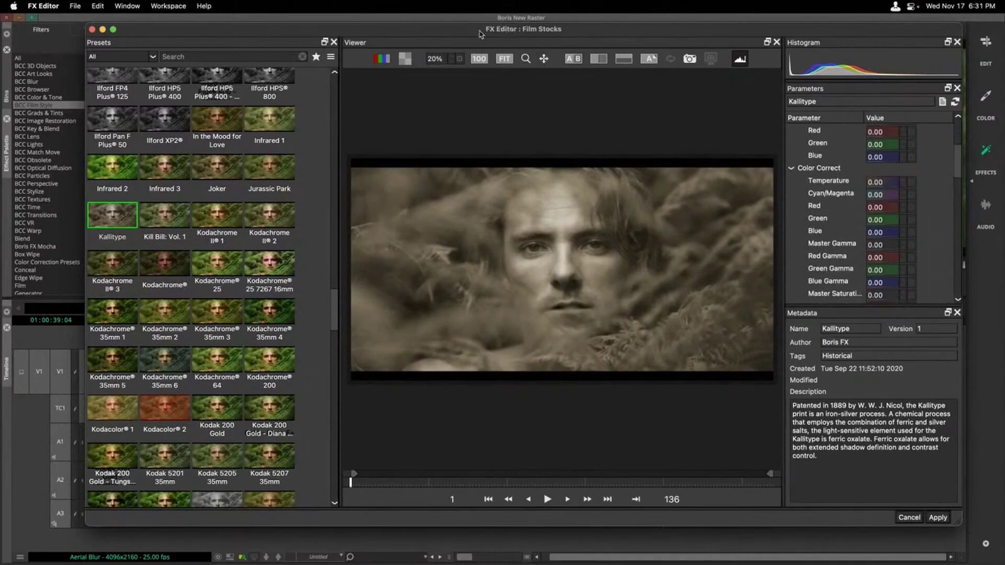
Compare the Kallitype look with the original in vertical split, horizontal split and A/B views, moving the horizontal split line below the image
{"action": "left_click", "coordinate": [597, 59]}
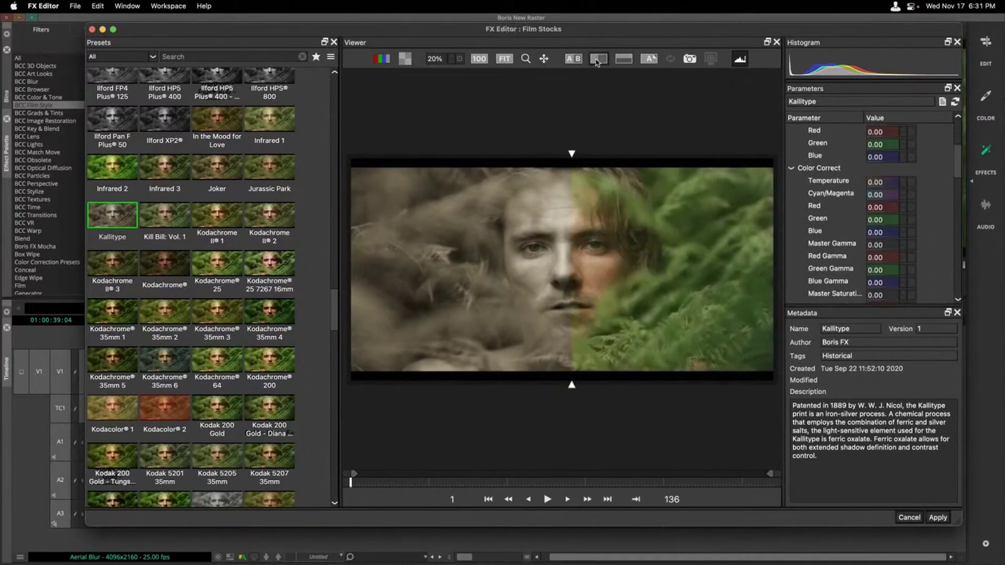
{"action": "left_click", "coordinate": [623, 58]}
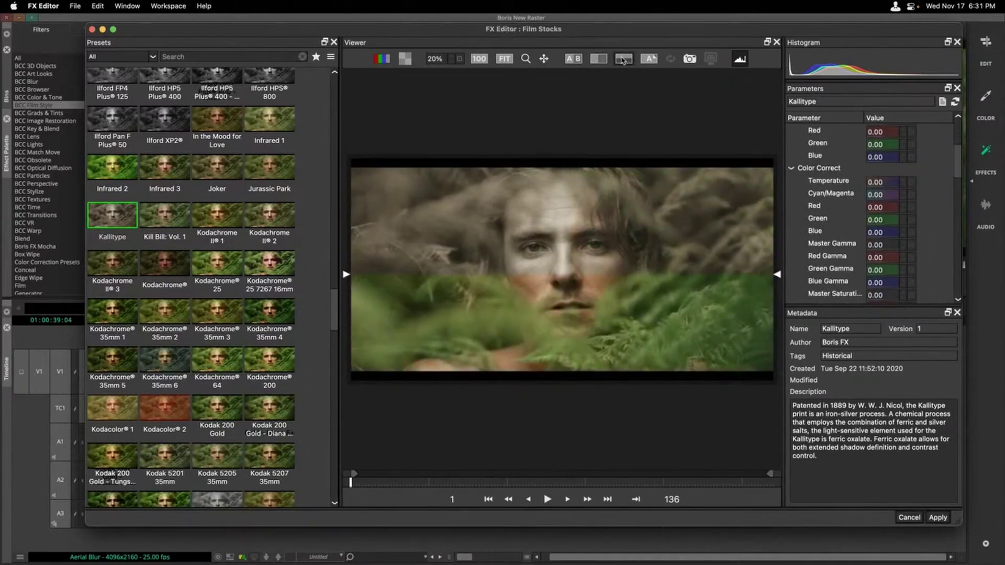
{"action": "left_click", "coordinate": [573, 59]}
{"action": "left_click", "coordinate": [572, 59]}
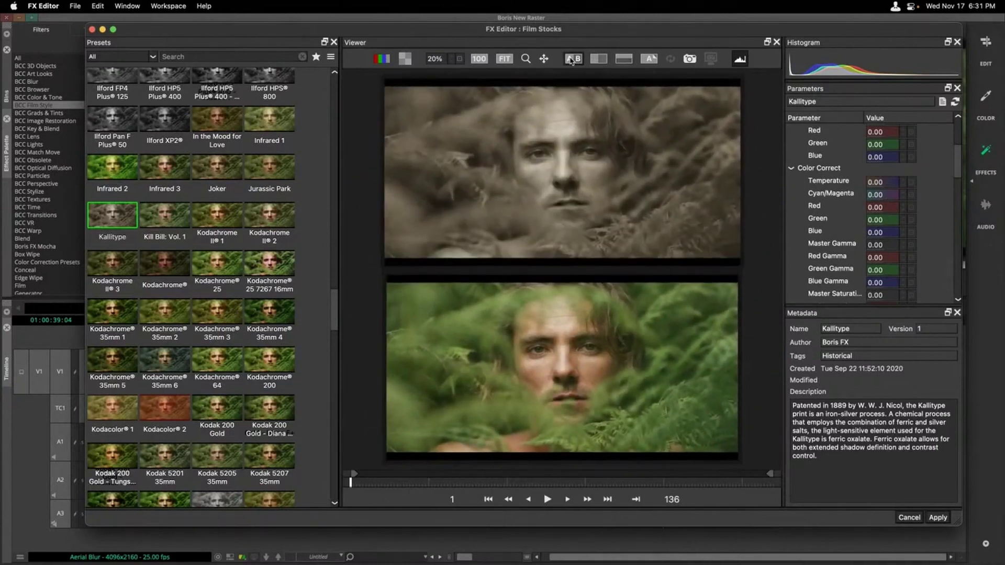
{"action": "left_click", "coordinate": [573, 59]}
{"action": "left_click", "coordinate": [598, 59]}
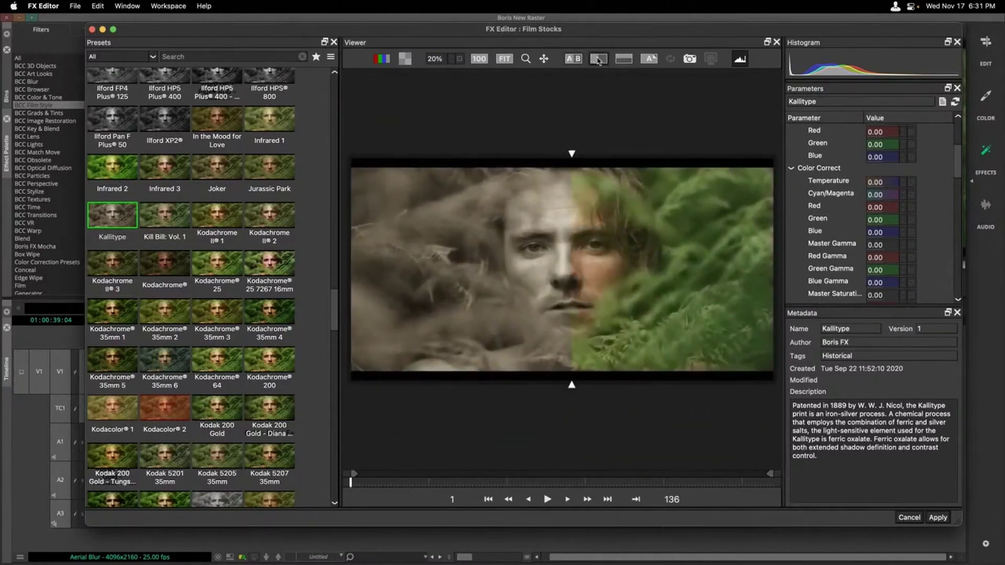
{"action": "left_click", "coordinate": [624, 59]}
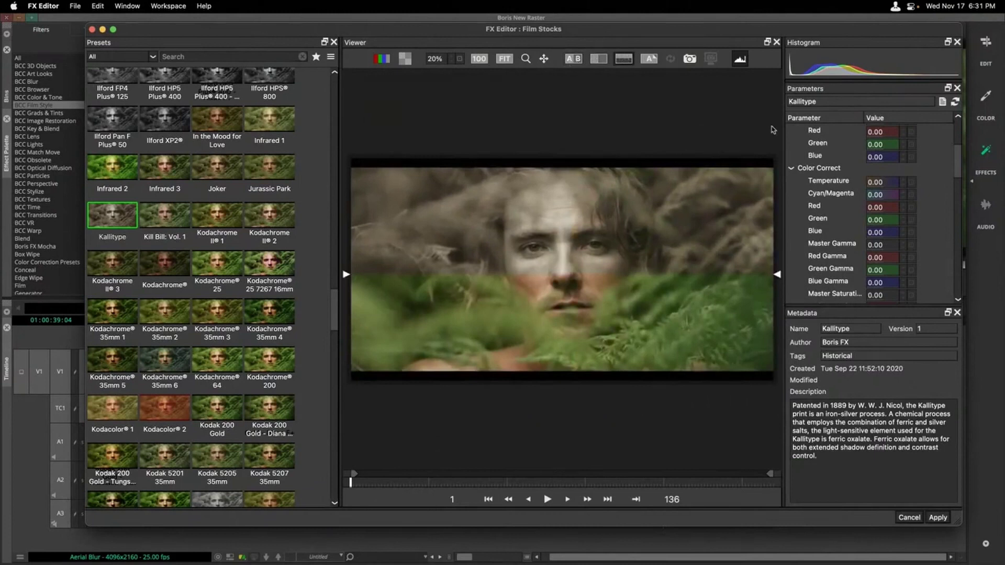
{"action": "mouse_move", "coordinate": [776, 275]}
{"action": "left_mouse_down"}
{"action": "mouse_move", "coordinate": [777, 171]}
{"action": "mouse_move", "coordinate": [777, 263]}
{"action": "left_mouse_up"}
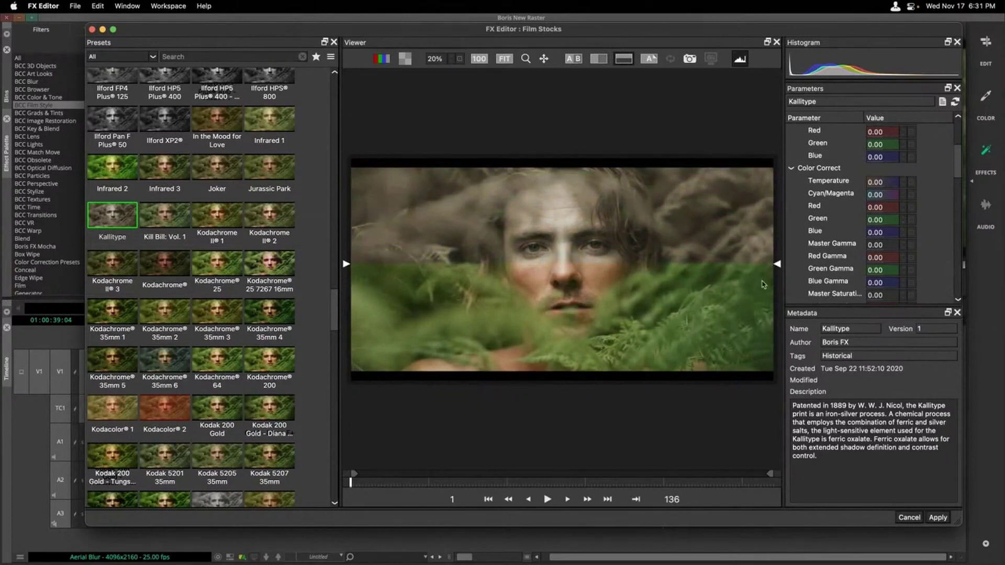
{"action": "left_click_drag", "start_coordinate": [777, 265], "coordinate": [777, 390]}
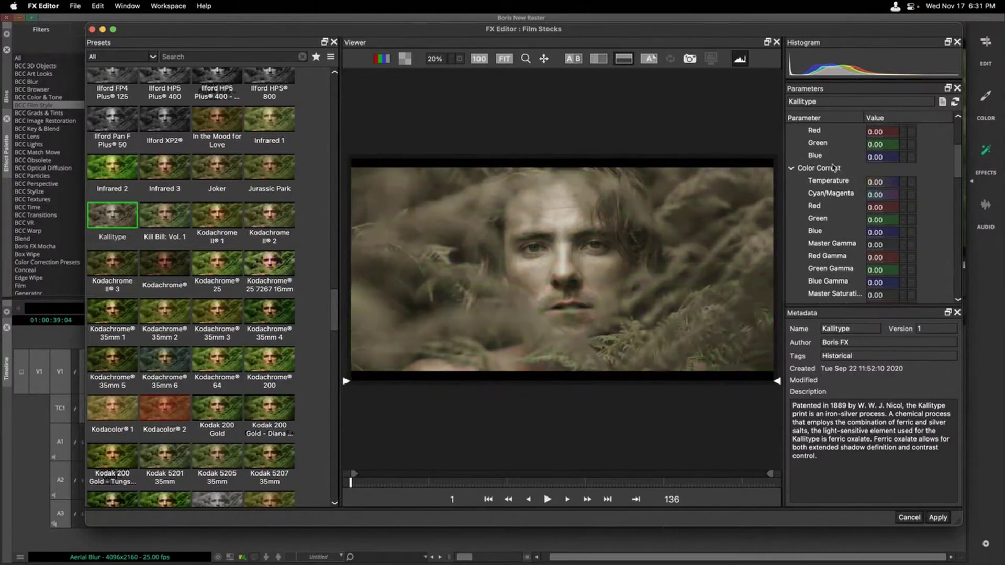
Try to adjust the Temperature under Color Correct and undo the change
{"action": "left_click", "coordinate": [902, 185]}
{"action": "left_click", "coordinate": [903, 185]}
{"action": "key", "text": "super+z"}
Set the Master Saturation under Color Correct to -12.00
{"action": "scroll", "coordinate": [847, 250], "scroll_direction": "down", "scroll_amount": 1}
{"action": "scroll", "coordinate": [847, 250], "scroll_direction": "down", "scroll_amount": 1}
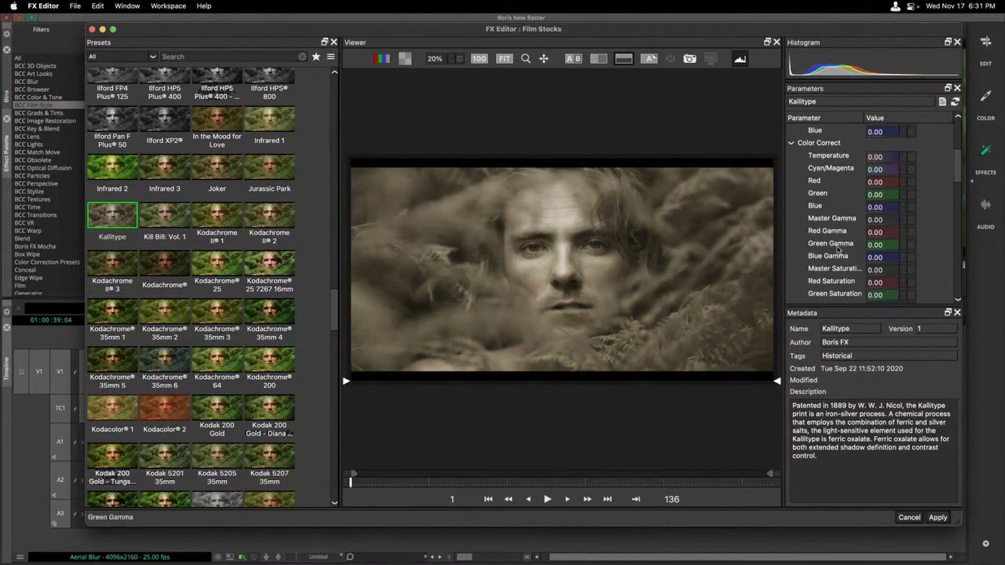
{"action": "left_click", "coordinate": [903, 271]}
{"action": "left_click", "coordinate": [902, 272]}
{"action": "left_click_drag", "start_coordinate": [910, 269], "coordinate": [911, 218]}
Review the remaining Film Stocks parameters and set the Vignette Opacity to 50.00
{"action": "scroll", "coordinate": [814, 173], "scroll_direction": "up", "scroll_amount": 1}
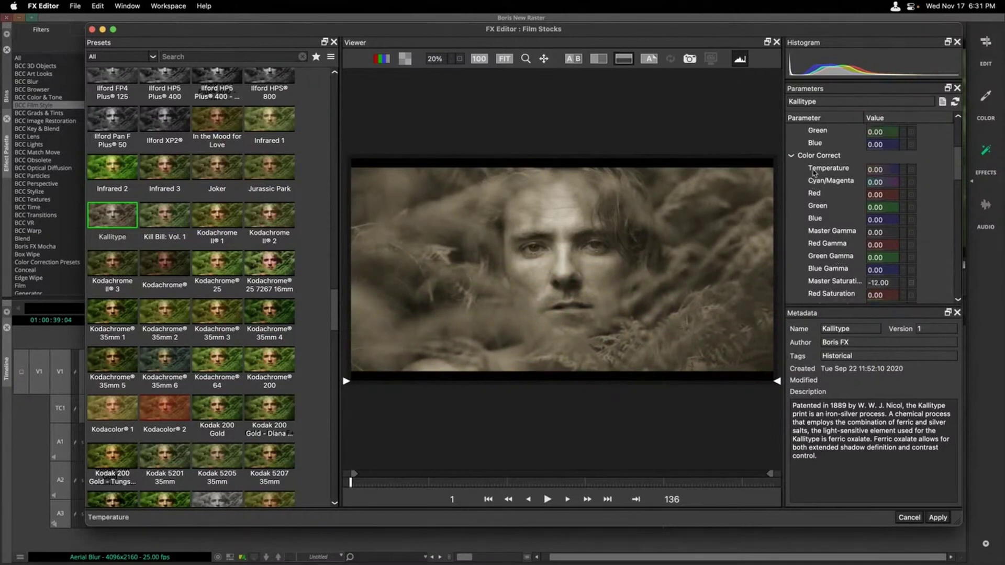
{"action": "scroll", "coordinate": [814, 173], "scroll_direction": "up", "scroll_amount": 10}
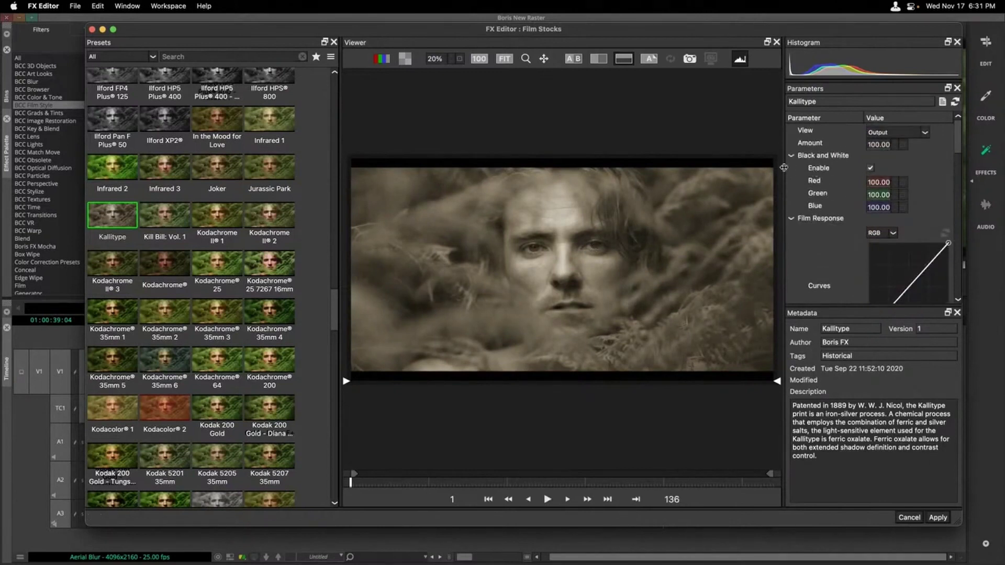
{"action": "scroll", "coordinate": [826, 183], "scroll_direction": "down", "scroll_amount": 3}
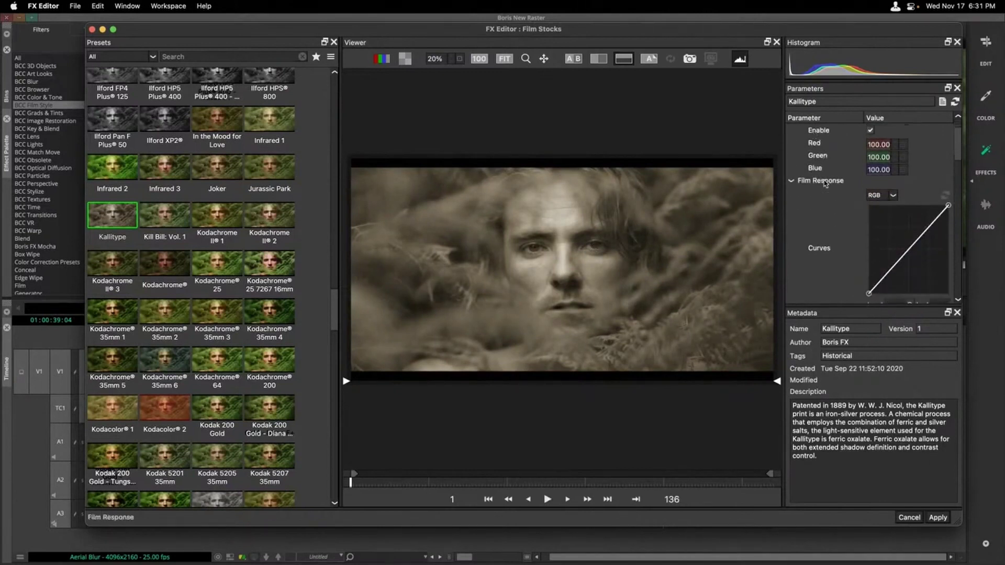
{"action": "scroll", "coordinate": [825, 183], "scroll_direction": "down", "scroll_amount": 20}
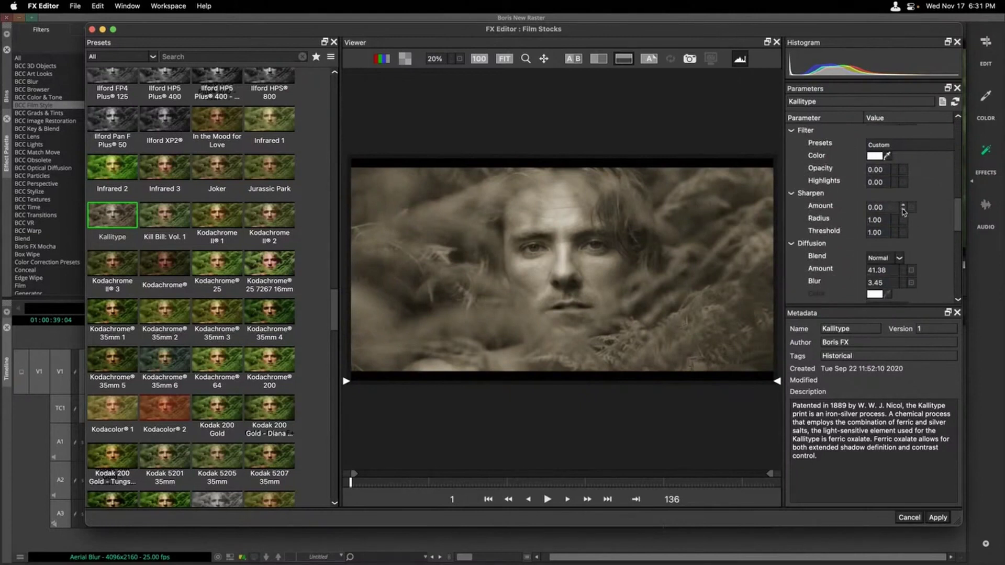
{"action": "scroll", "coordinate": [861, 210], "scroll_direction": "down", "scroll_amount": 4}
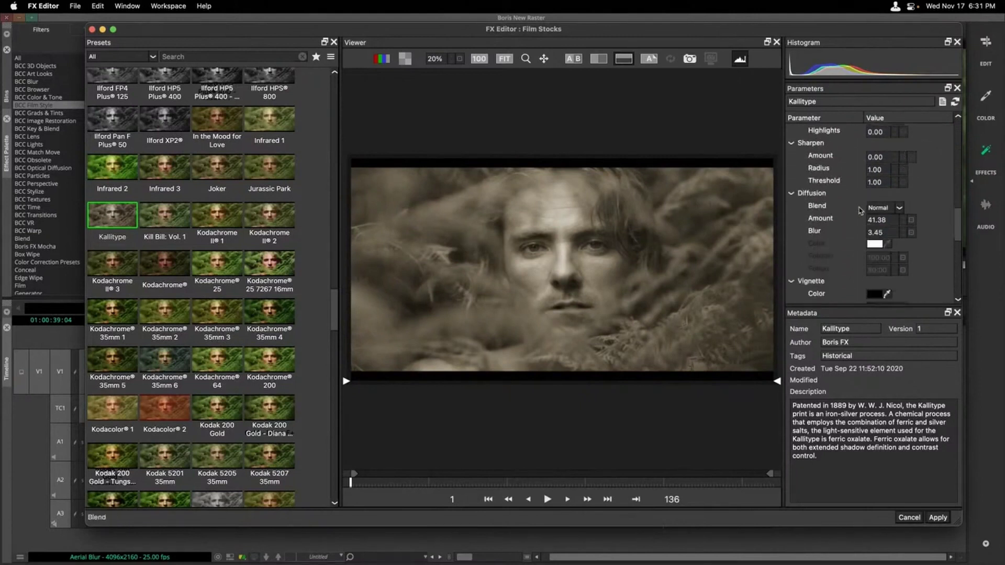
{"action": "scroll", "coordinate": [861, 211], "scroll_direction": "down", "scroll_amount": 8}
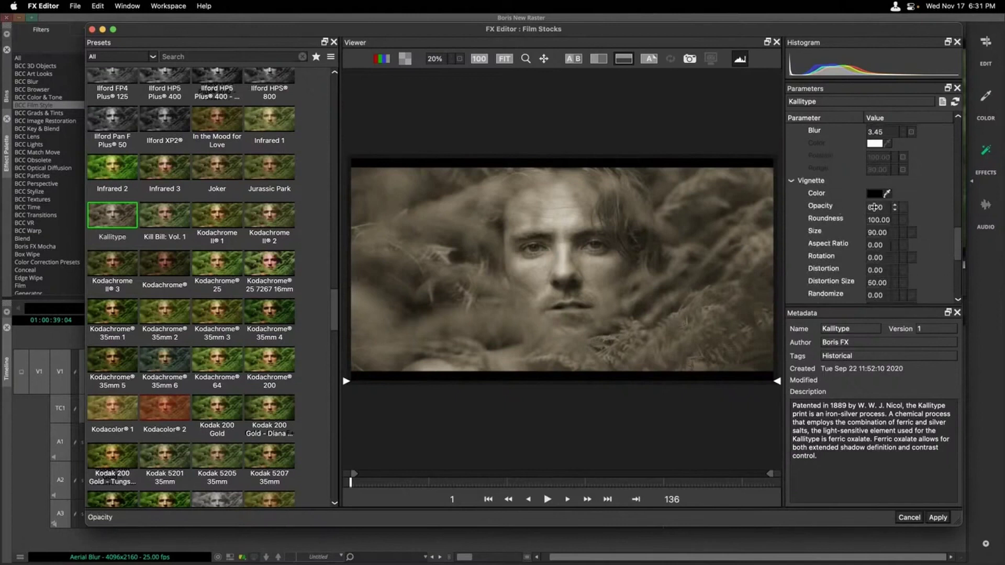
{"action": "left_click", "coordinate": [873, 208]}
{"action": "left_click", "coordinate": [858, 220]}
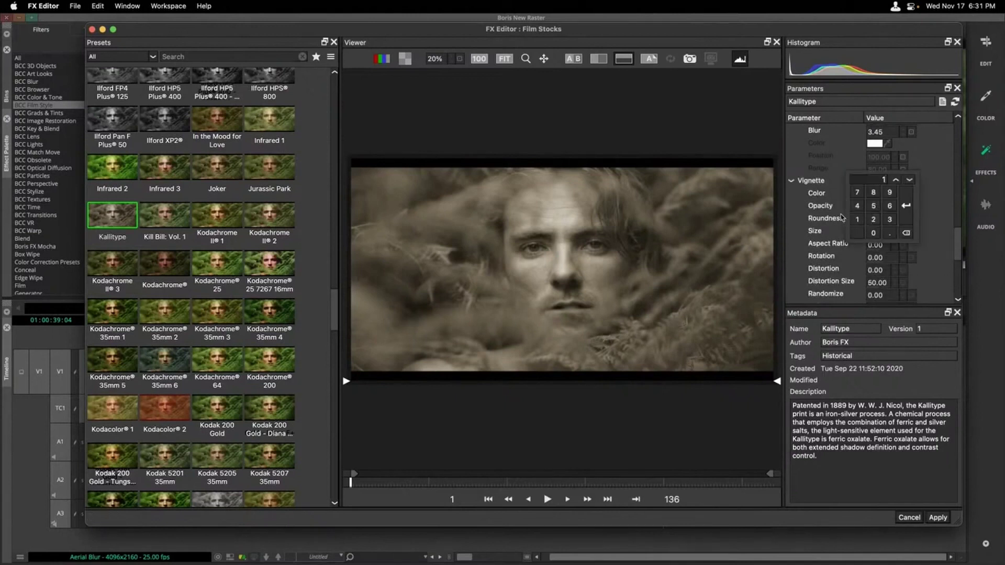
{"action": "left_click", "coordinate": [906, 205]}
{"action": "left_click", "coordinate": [873, 206]}
{"action": "left_click", "coordinate": [872, 233]}
{"action": "left_click", "coordinate": [841, 193]}
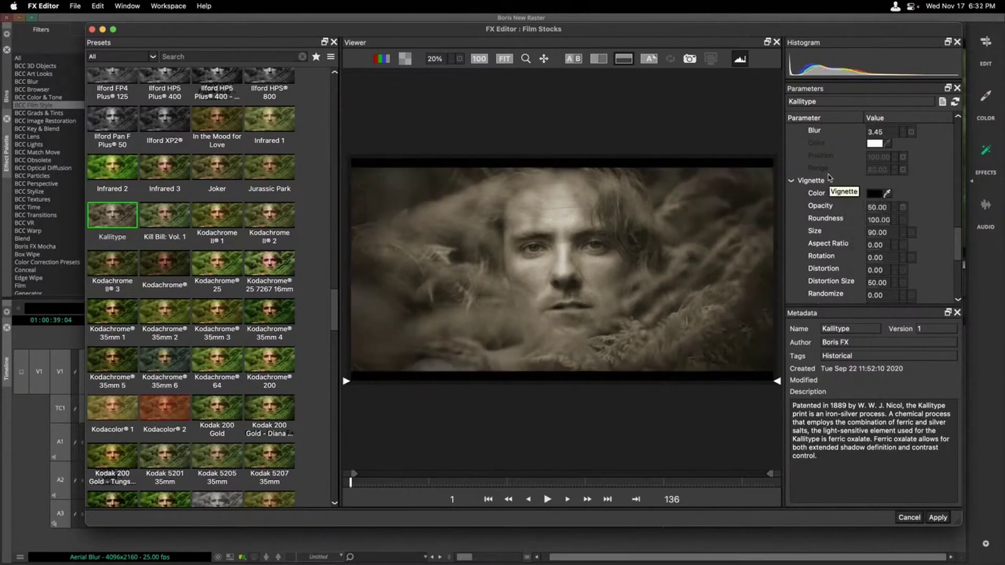
Save the adjusted look as a new preset, entering the author's name and prefixing the preset name Kallitype 1 with that name
{"action": "left_click", "coordinate": [942, 102]}
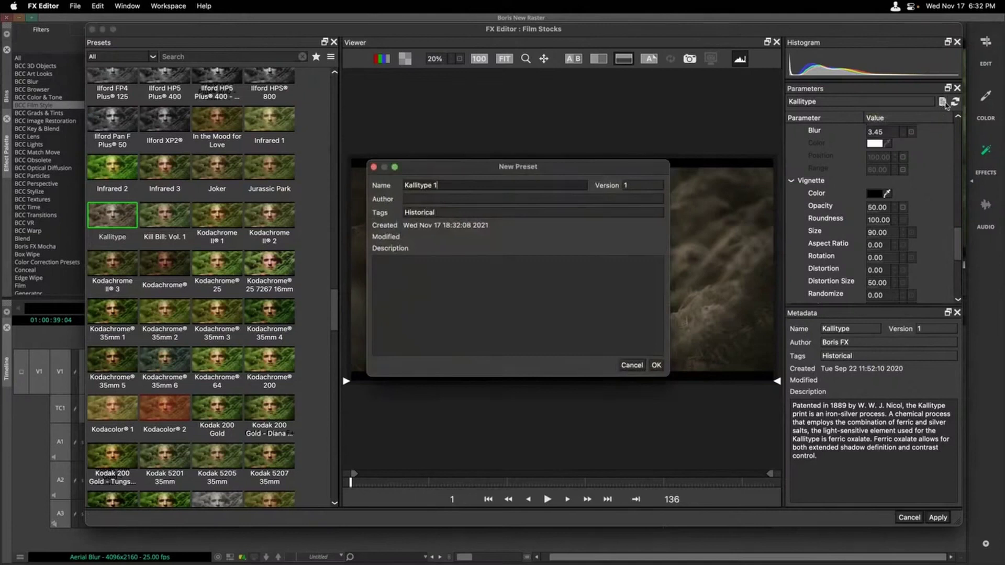
{"action": "left_click_drag", "start_coordinate": [564, 170], "coordinate": [576, 147]}
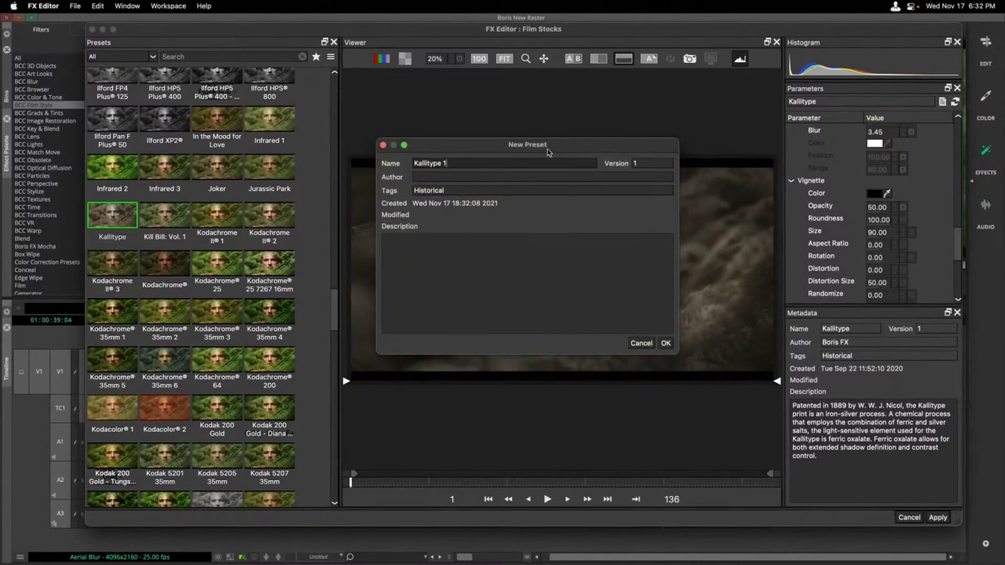
{"action": "left_click", "coordinate": [498, 176]}
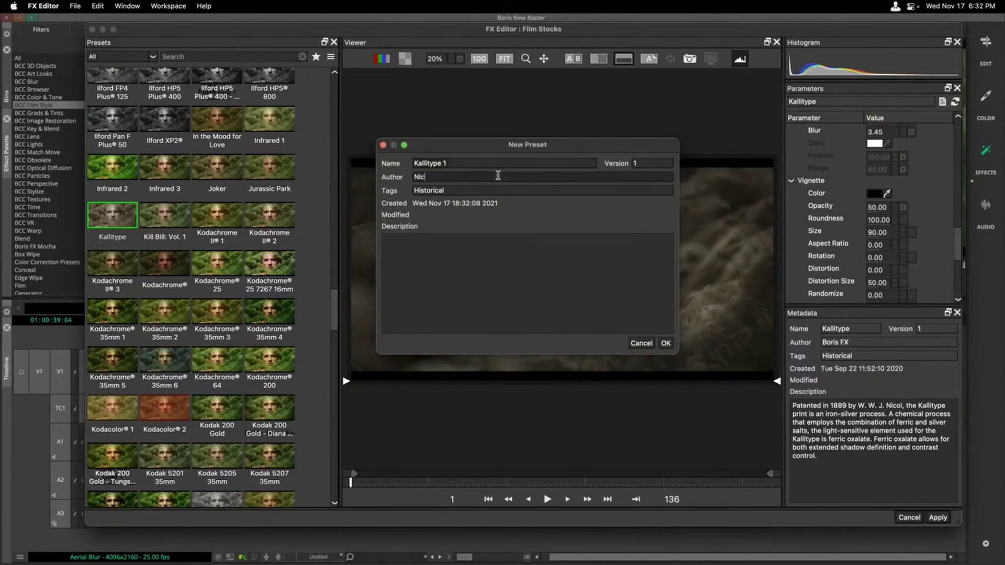
{"action": "left_click", "coordinate": [480, 163]}
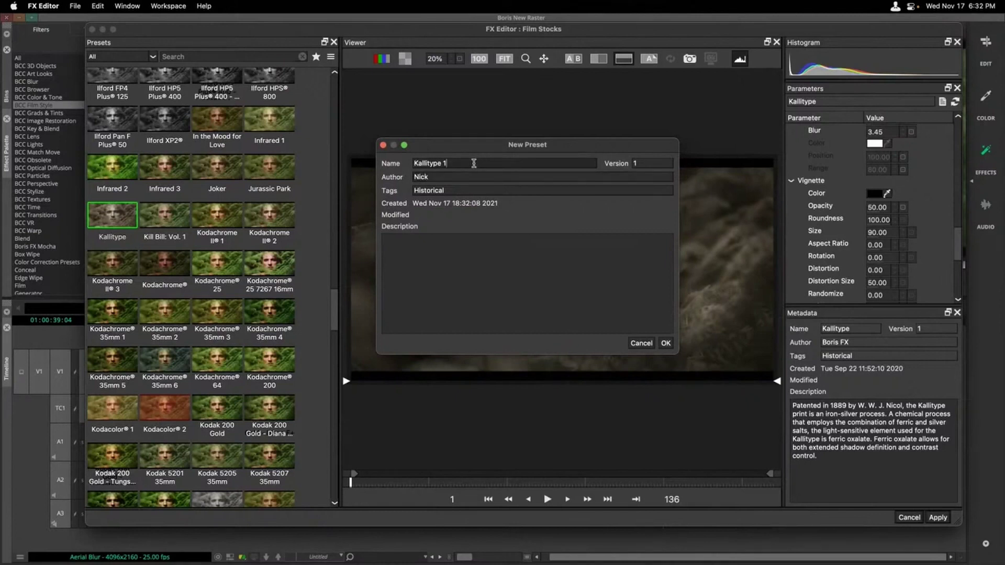
{"action": "left_click", "coordinate": [415, 164]}
{"action": "type", "text": "Nicks"}
{"action": "left_click", "coordinate": [670, 345]}
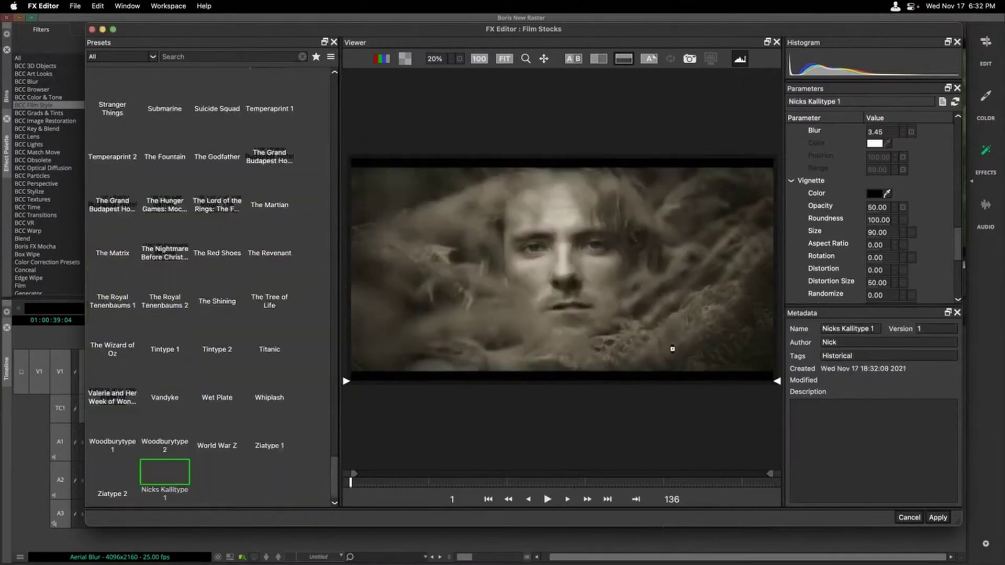
Check the management options of the new custom preset and apply the Film Stocks look to the clip of the man
{"action": "right_click", "coordinate": [178, 477]}
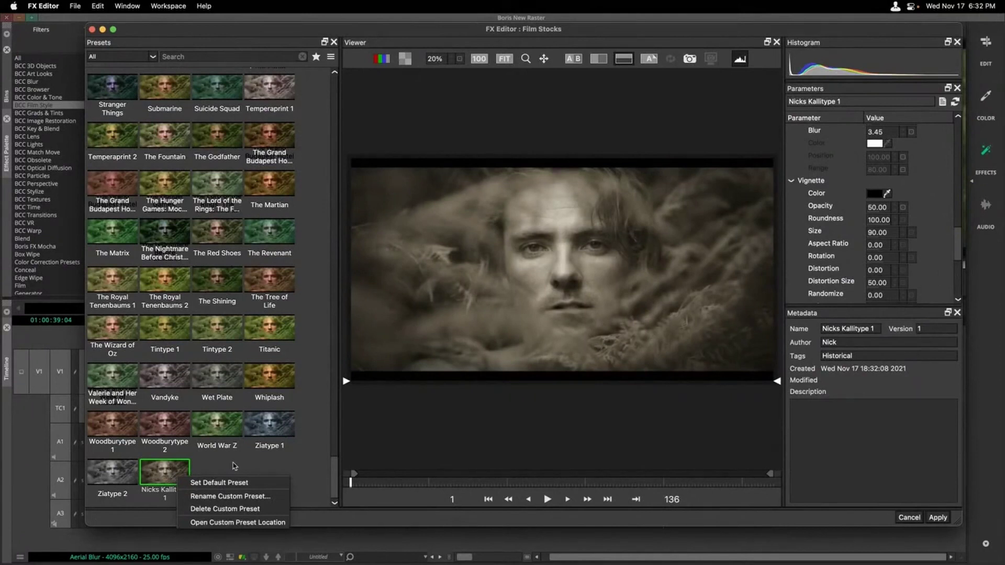
{"action": "left_click", "coordinate": [234, 466]}
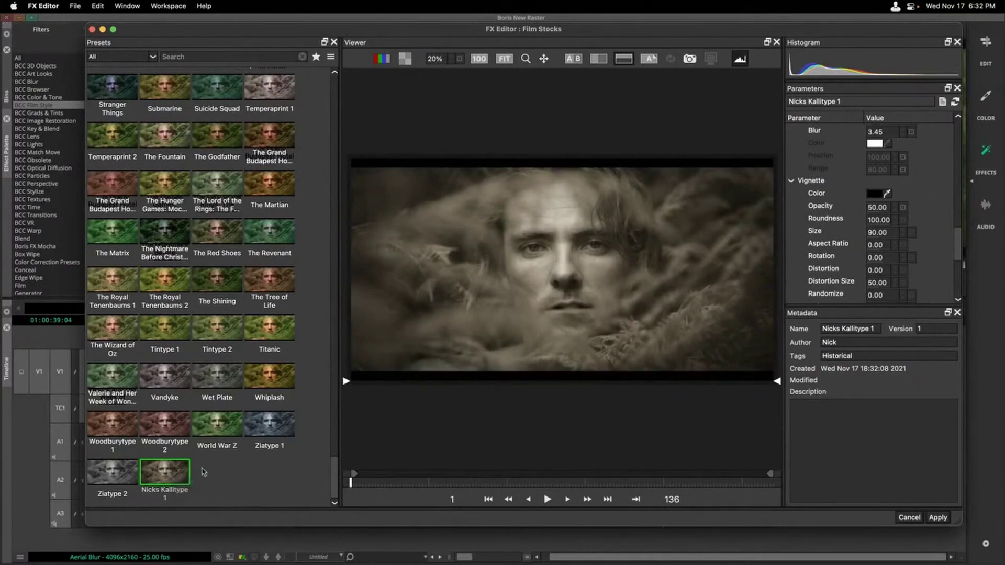
{"action": "scroll", "coordinate": [211, 470], "scroll_direction": "up", "scroll_amount": 5}
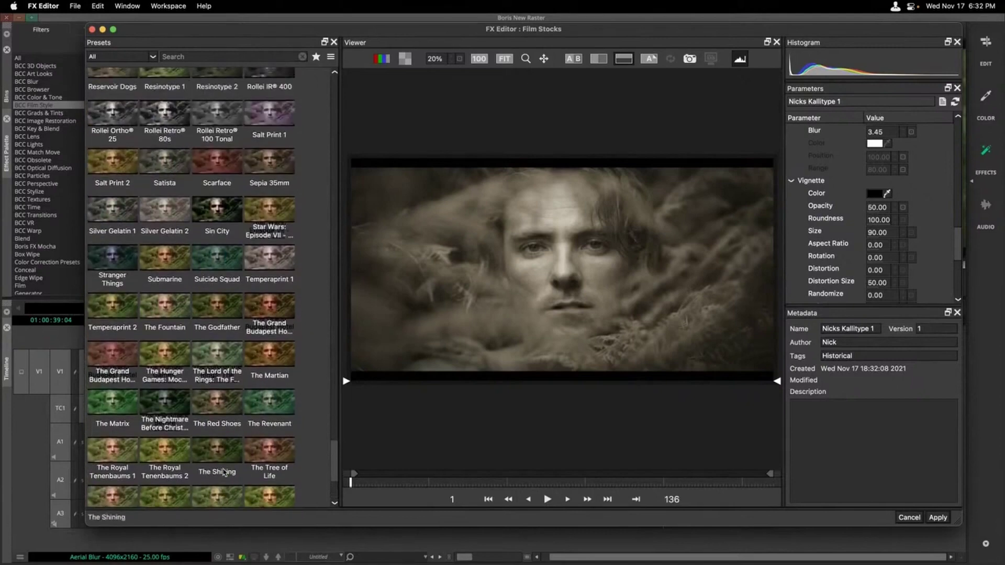
{"action": "scroll", "coordinate": [224, 473], "scroll_direction": "down", "scroll_amount": 5}
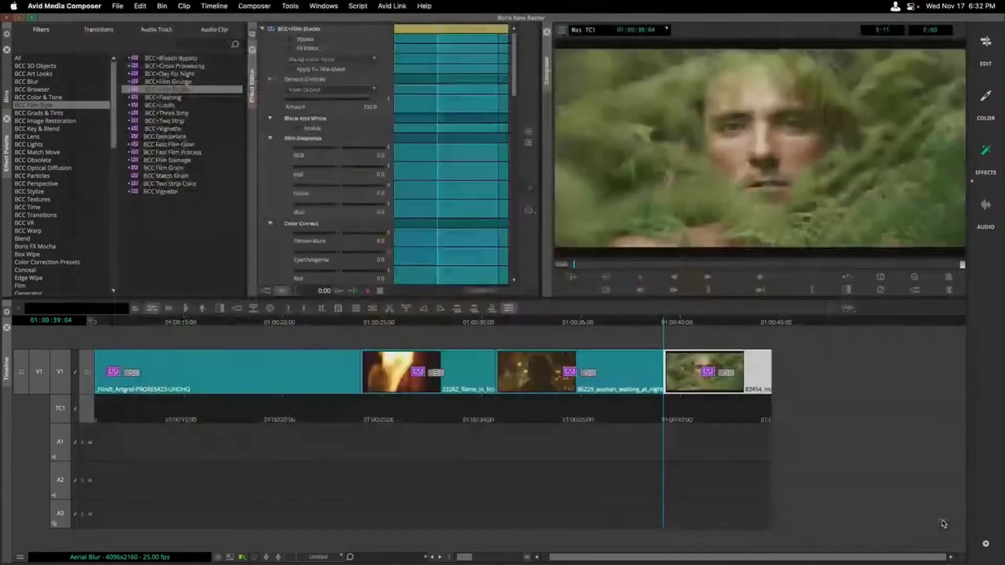
{"action": "left_click", "coordinate": [938, 517]}
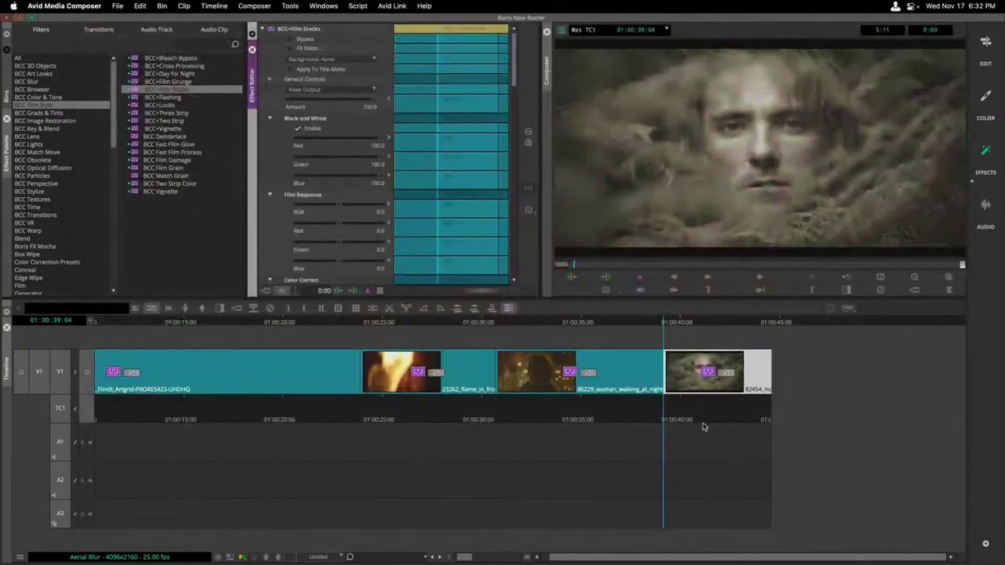
Switch to DaVinci Resolve and add the BCC+Film Stocks filter to the clip of the man on Video 1
{"action": "key", "text": "super+Tab"}
{"action": "key", "text": "super+Tab"}
{"action": "key", "text": "super+Tab"}
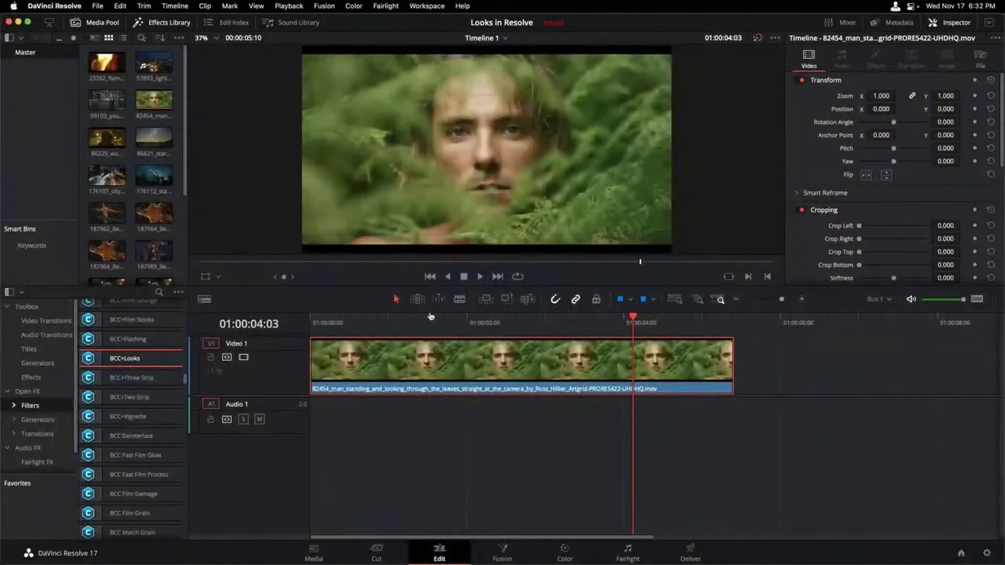
{"action": "scroll", "coordinate": [124, 382], "scroll_direction": "up", "scroll_amount": 1}
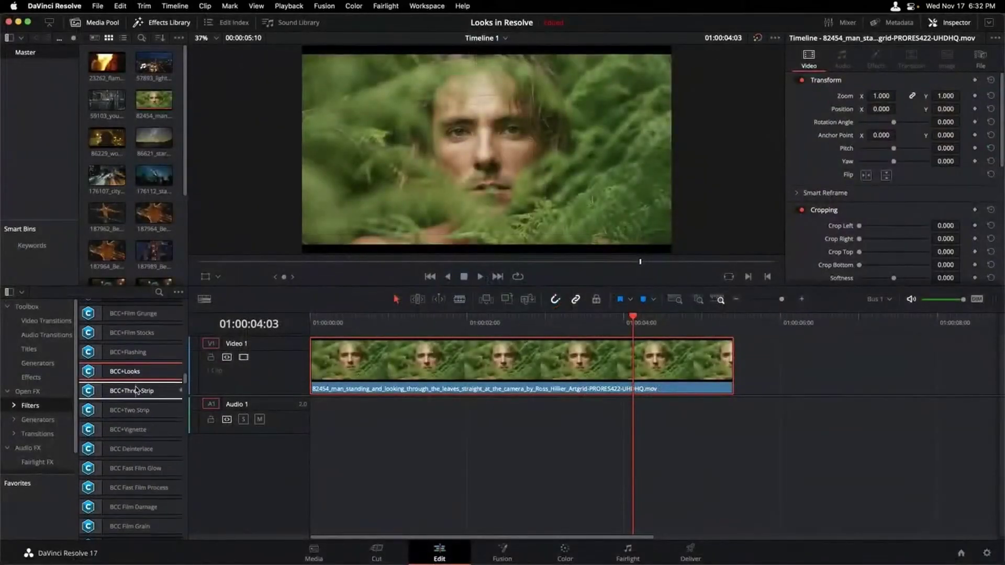
{"action": "left_click_drag", "start_coordinate": [117, 335], "coordinate": [527, 362]}
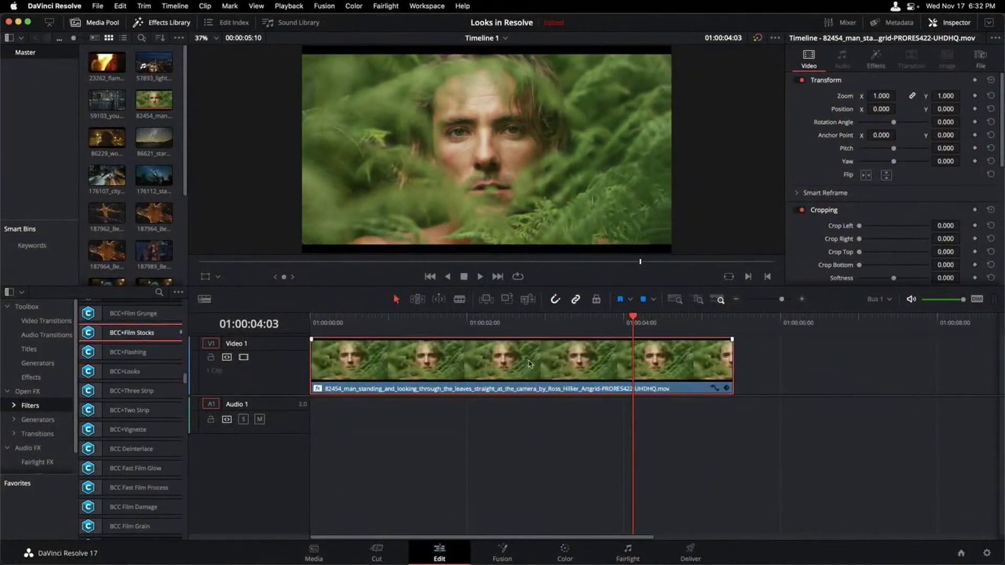
Open the clip's BCC+Film Stocks effect in the FX Editor and browse through its presets
{"action": "left_click", "coordinate": [873, 59]}
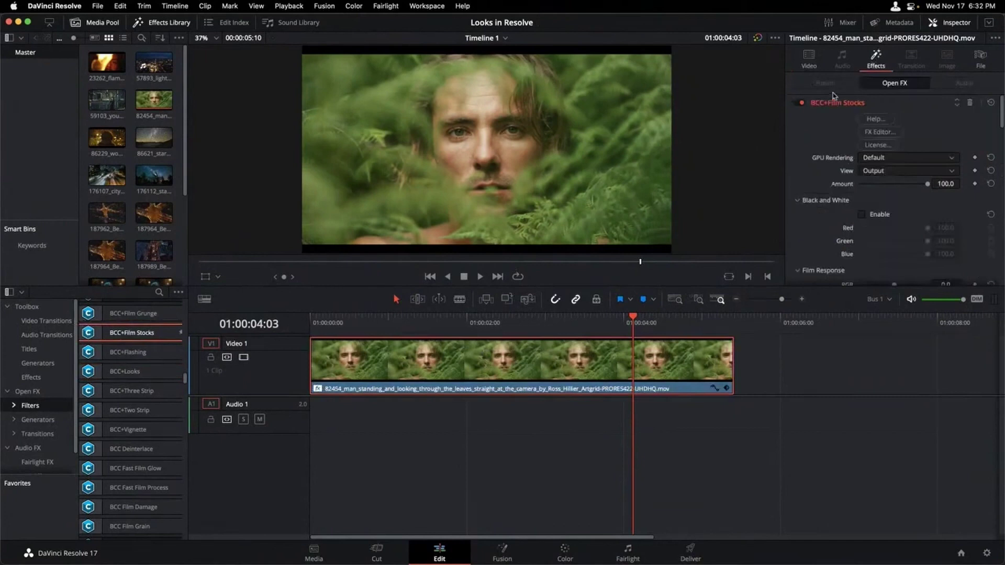
{"action": "left_click", "coordinate": [889, 134]}
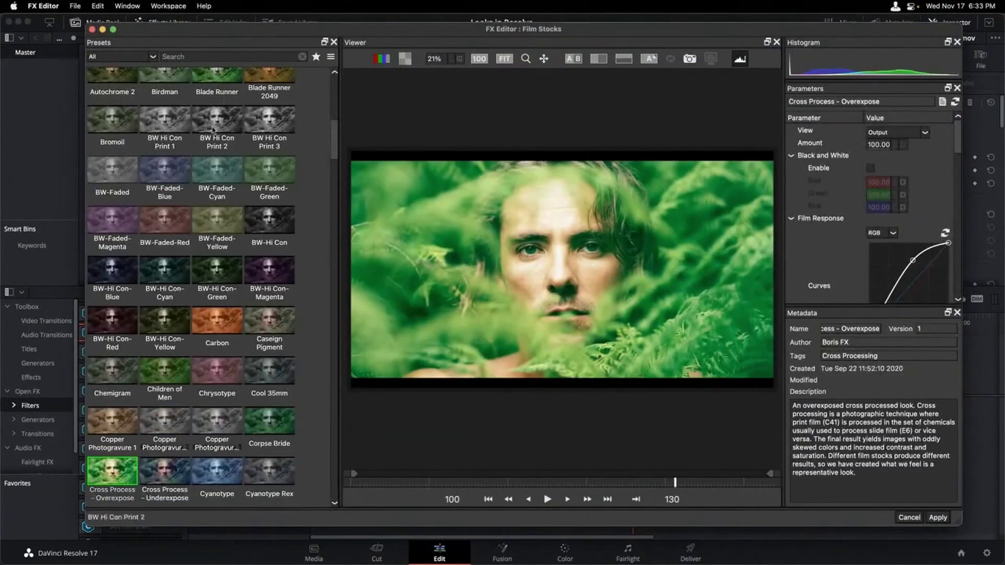
{"action": "scroll", "coordinate": [229, 179], "scroll_direction": "down", "scroll_amount": 15}
{"action": "scroll", "coordinate": [229, 180], "scroll_direction": "down", "scroll_amount": 10}
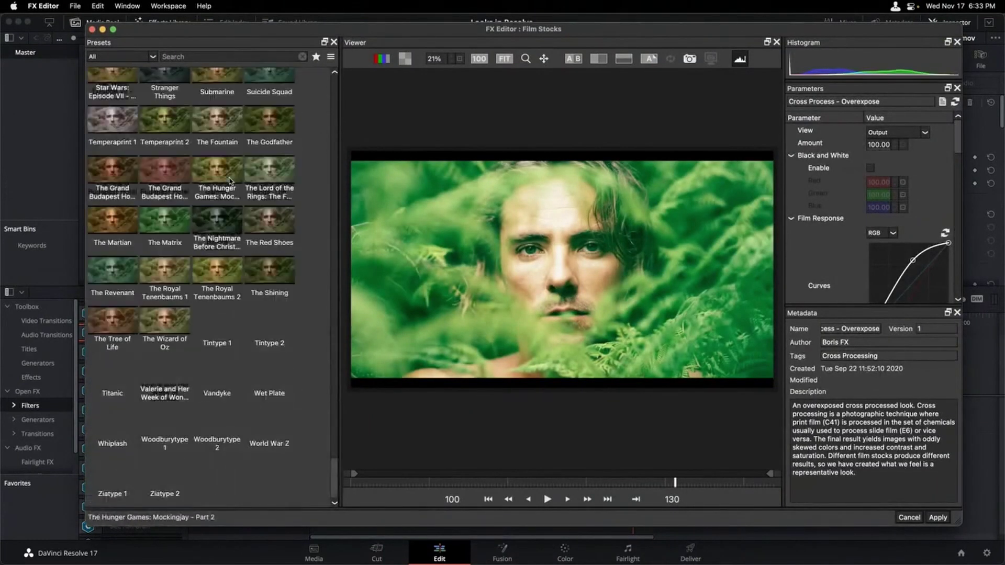
Search the presets for kal, load the custom Kallitype 1 preset onto the clip and check its preset management options
{"action": "left_click", "coordinate": [195, 56]}
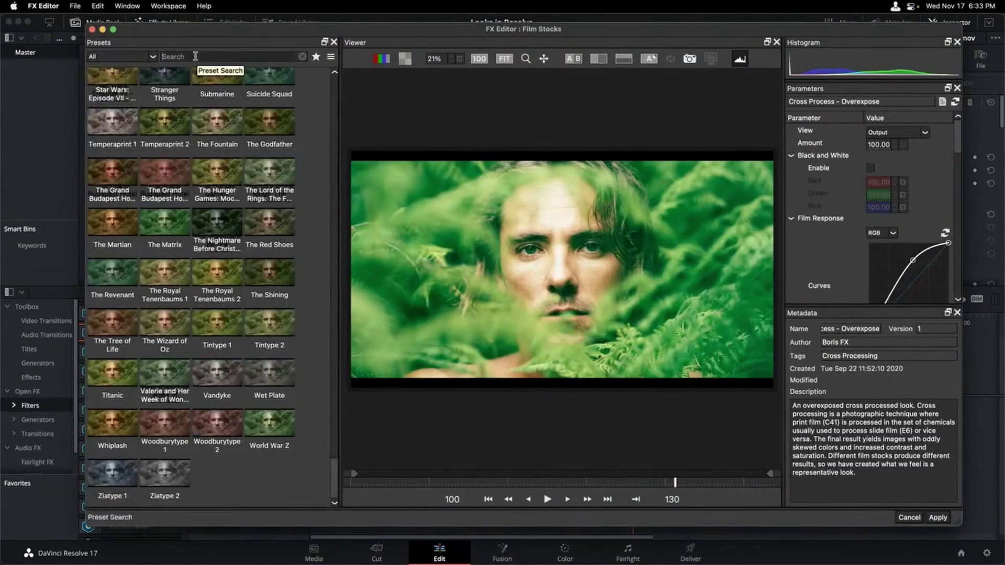
{"action": "type", "text": "kal"}
{"action": "left_click", "coordinate": [156, 76]}
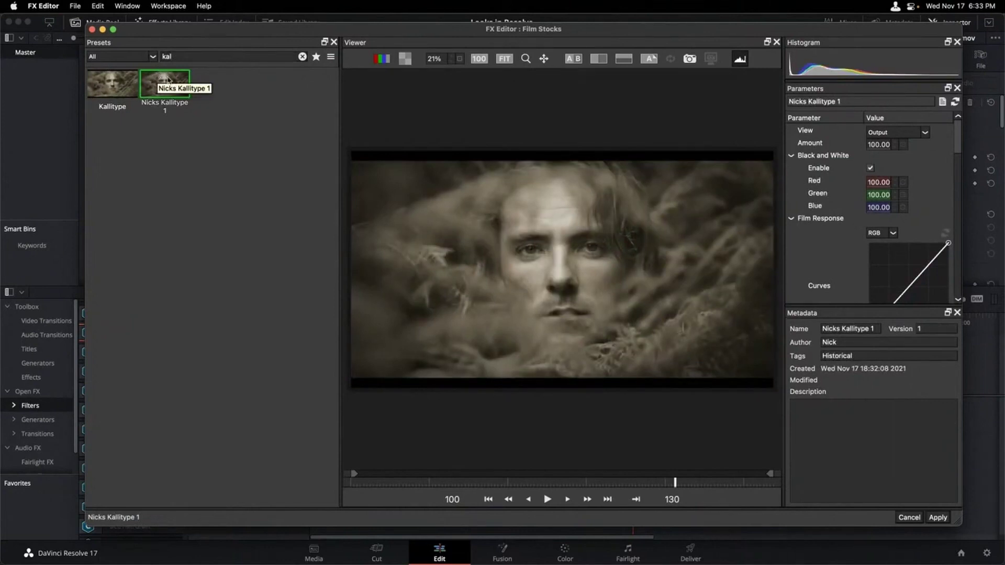
{"action": "right_click", "coordinate": [168, 79]}
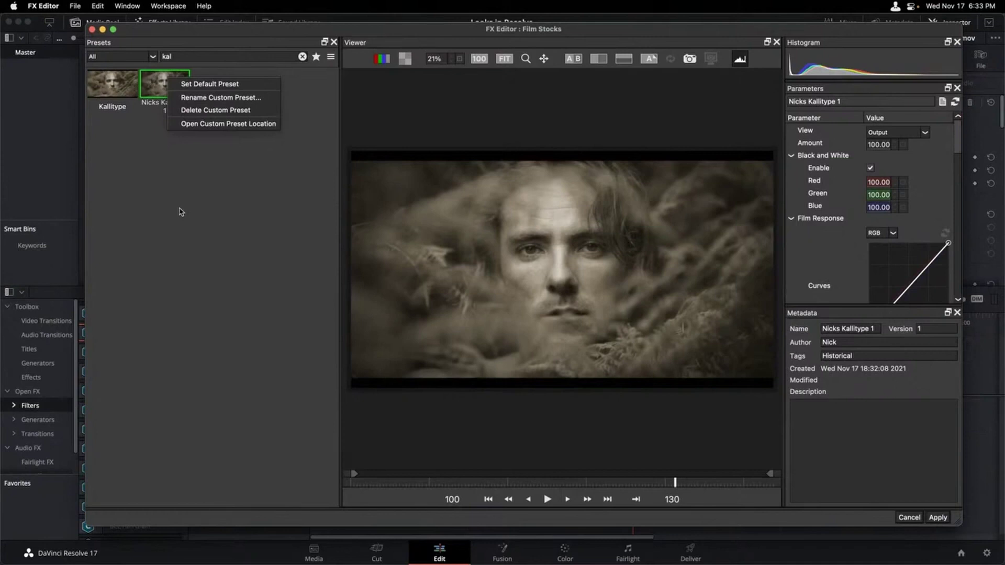
{"action": "left_click", "coordinate": [246, 278]}
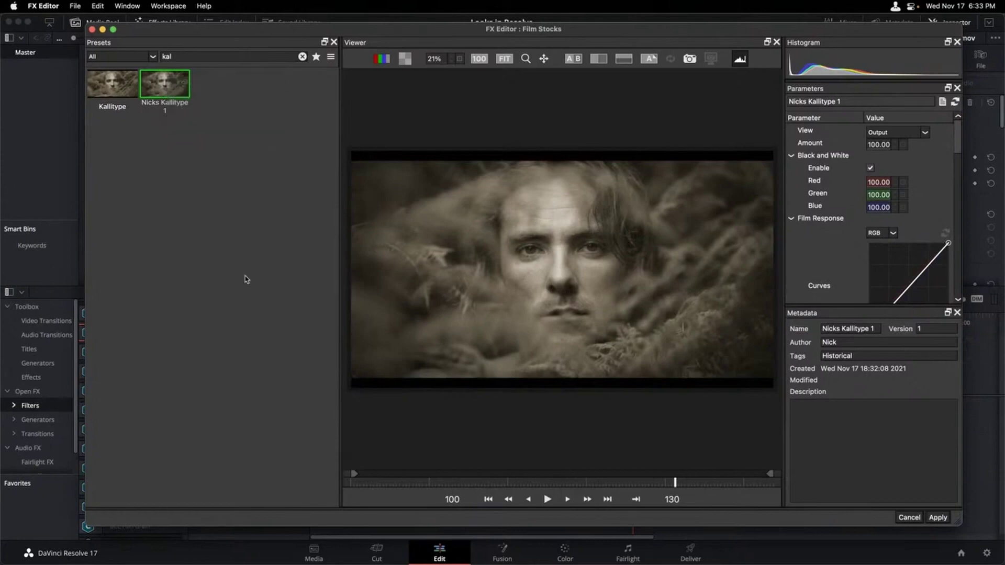